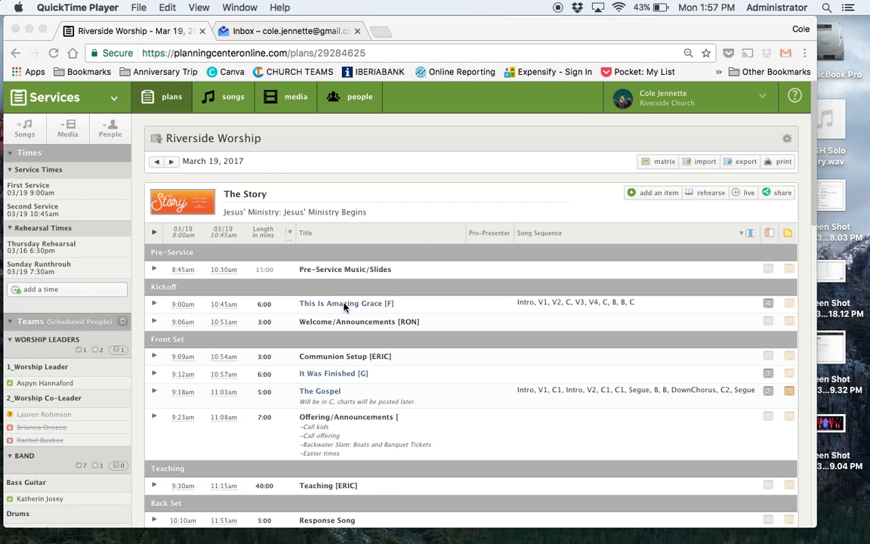
- Open the song arrangement page for The Gospel from the March 19, 2017 Riverside Worship plan
left_click(330, 395)
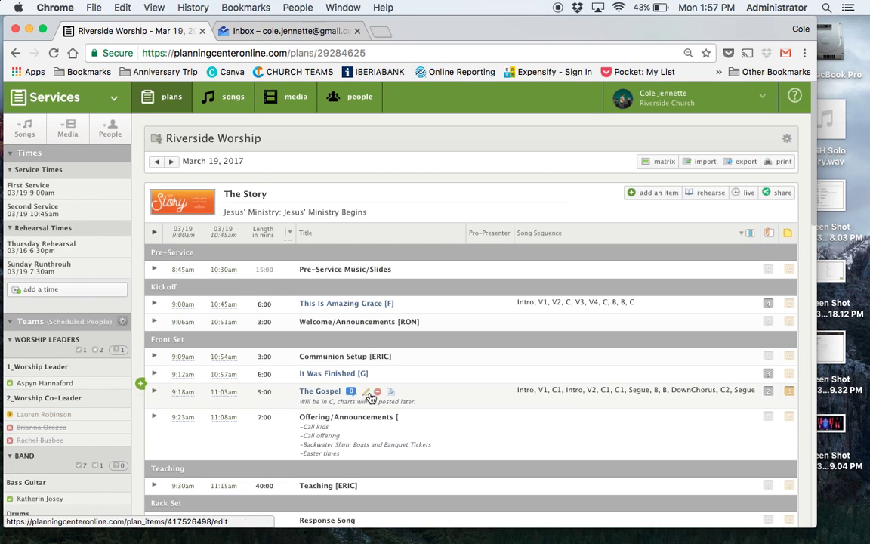
scroll(335, 356, "down", 3)
scroll(334, 356, "down", 1)
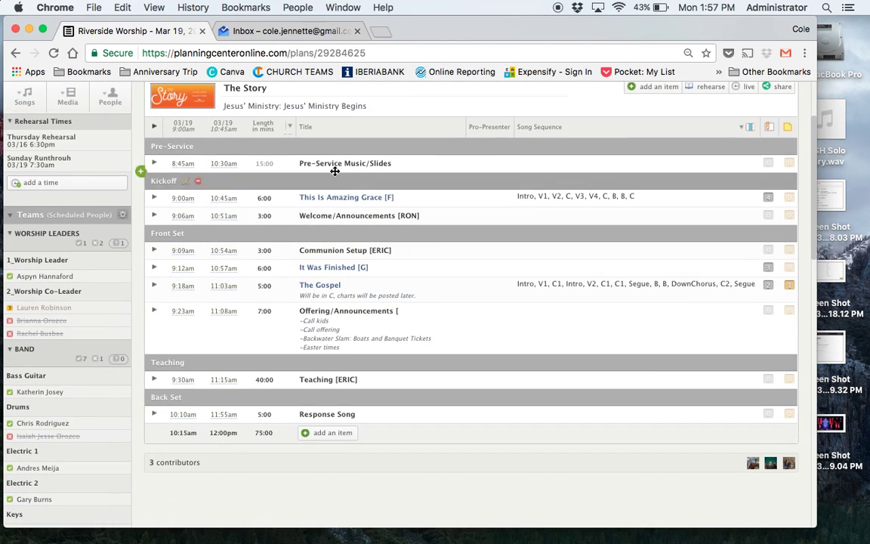
scroll(334, 204, "up", 1)
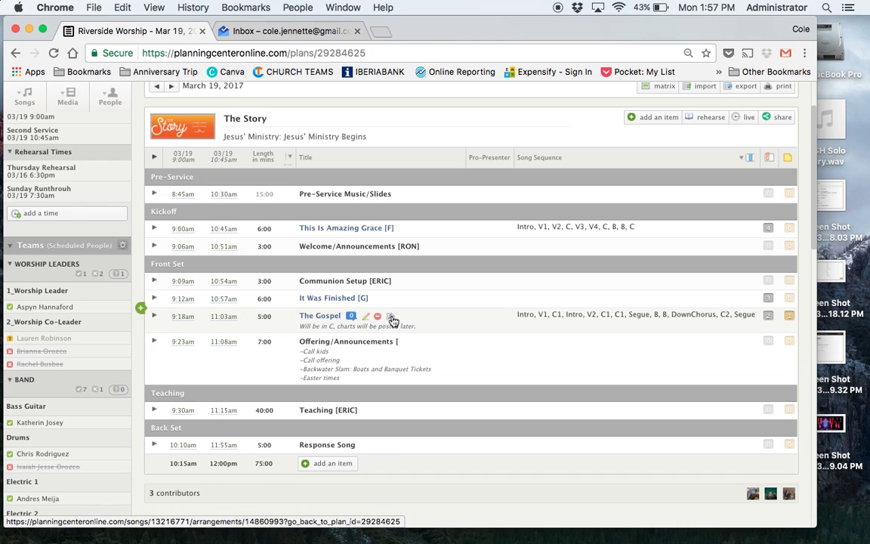
left_click(392, 320)
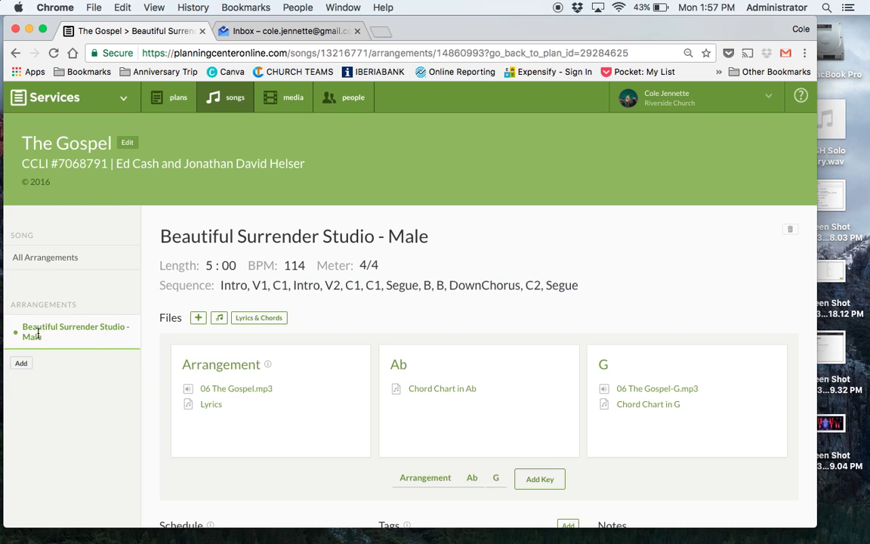
- Start a new arrangement of The Gospel named "Beautiful Surrender Studio - Female" with a length of 5 min 0 sec
scroll(207, 354, "down", 1)
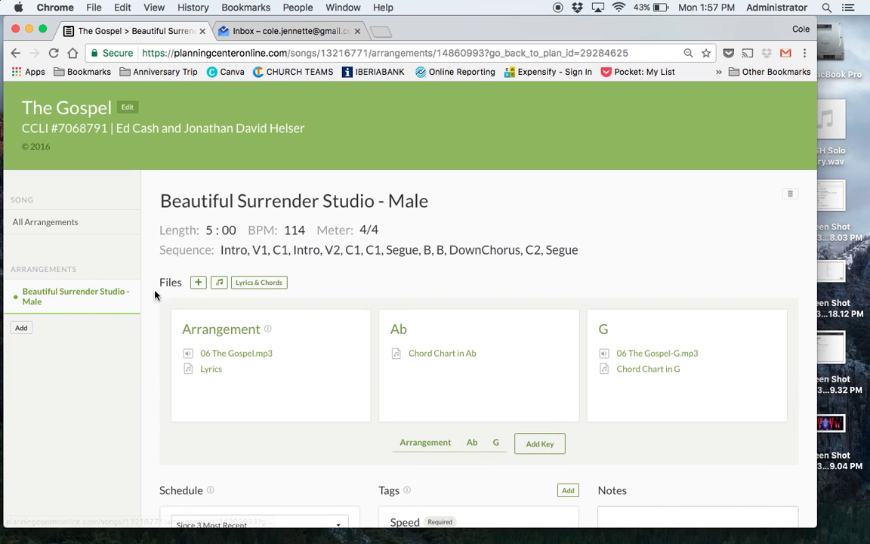
left_click(21, 328)
type("Bea")
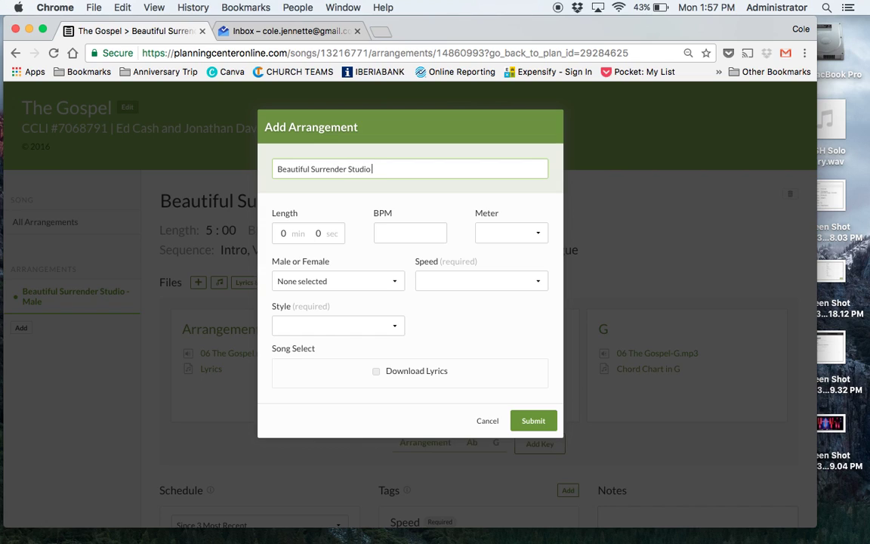
left_click(283, 232)
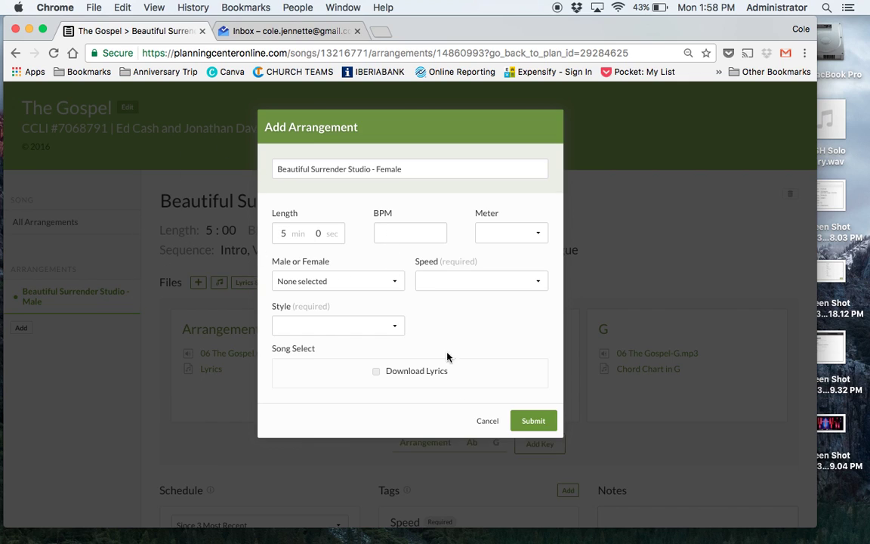
- Load planningcenteronline.com in a second browser tab and open The Gospel's Male arrangement from the March 19, 2017 plan for reference
left_click(380, 33)
type("planningcenteronline.com")
key("Return")
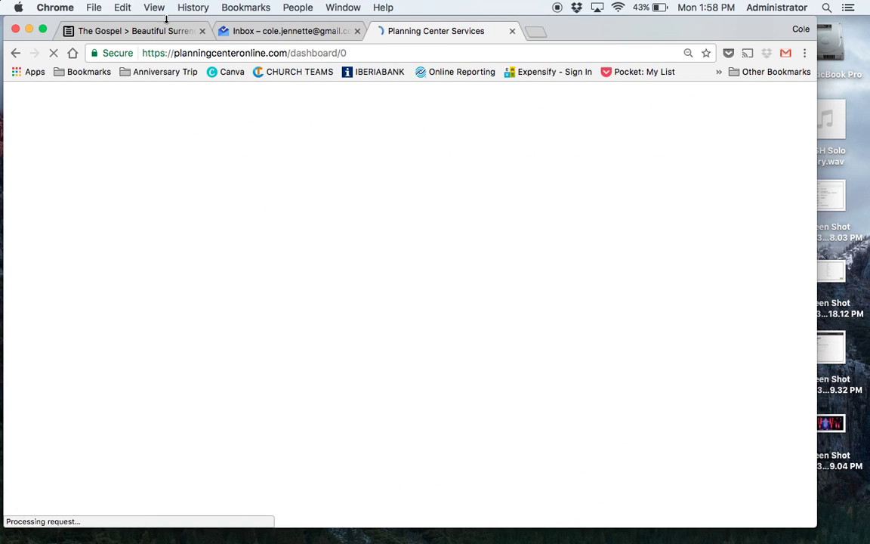
left_click(154, 30)
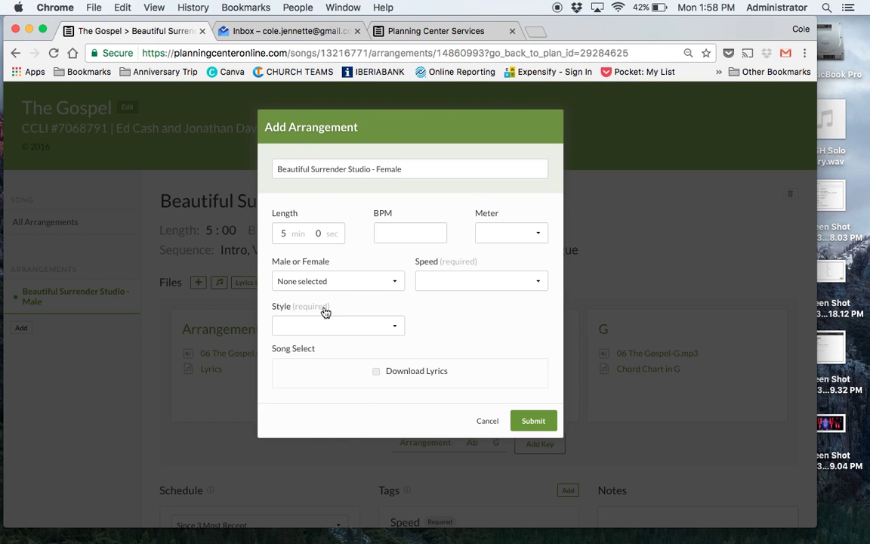
left_click(378, 30)
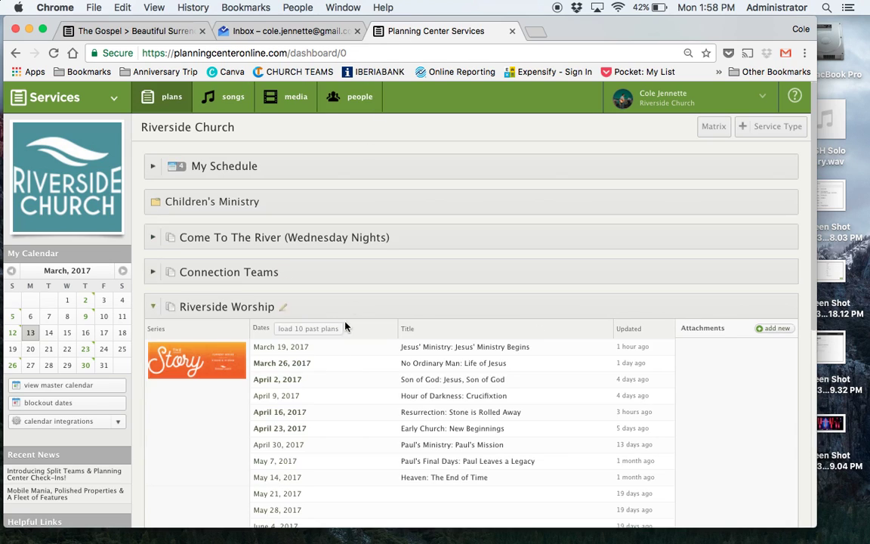
left_click(282, 351)
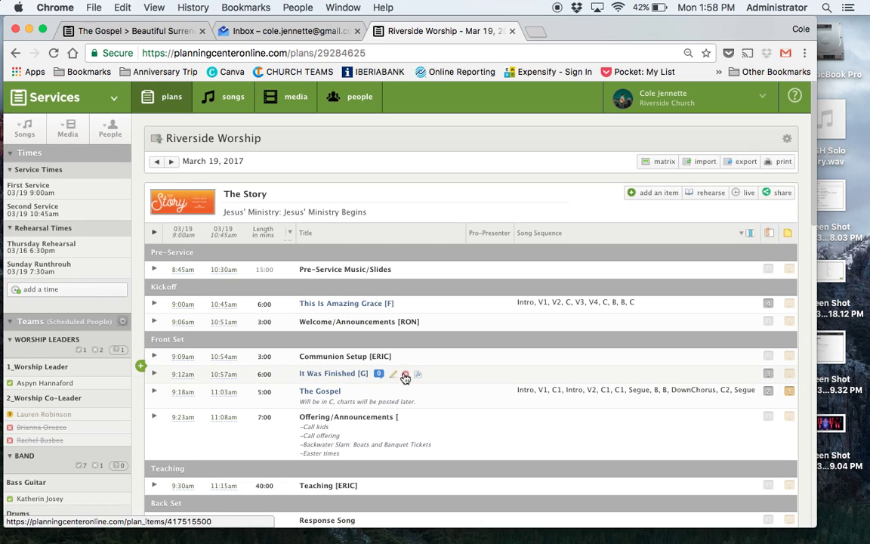
left_click(388, 394)
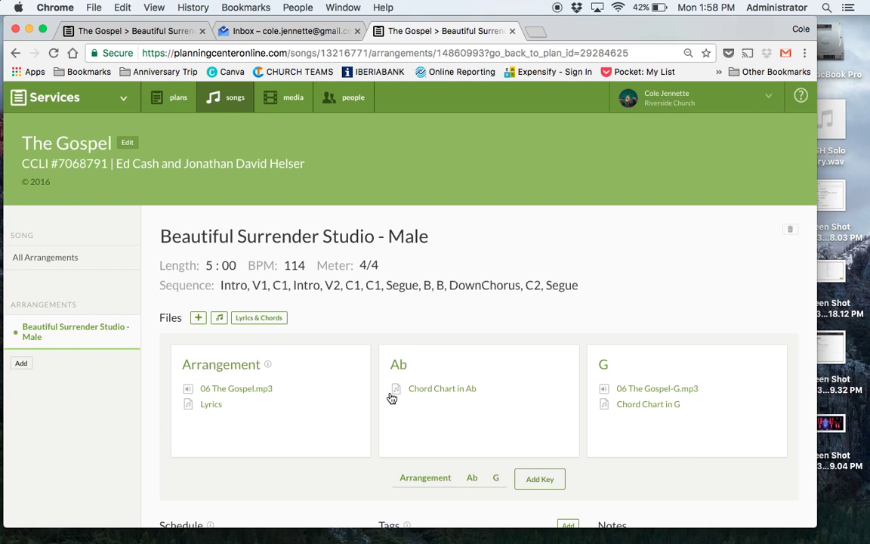
scroll(377, 383, "down", 1)
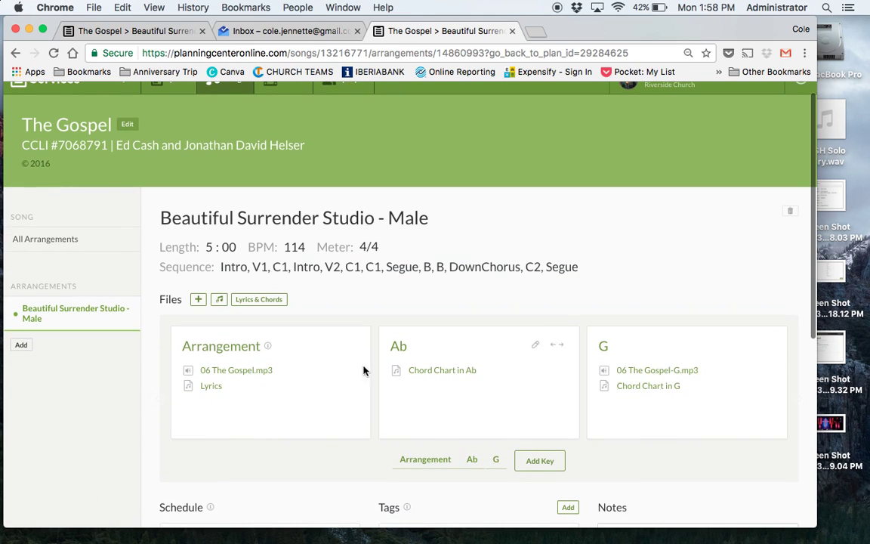
- Set the new arrangement's BPM to 114 and its meter to 4/4, matching the Male arrangement
left_click(174, 31)
left_click(414, 235)
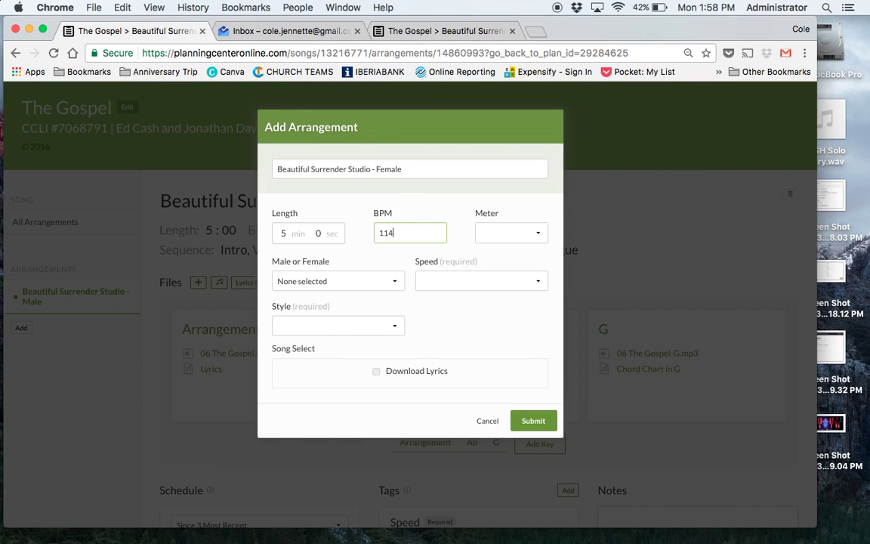
left_click(401, 32)
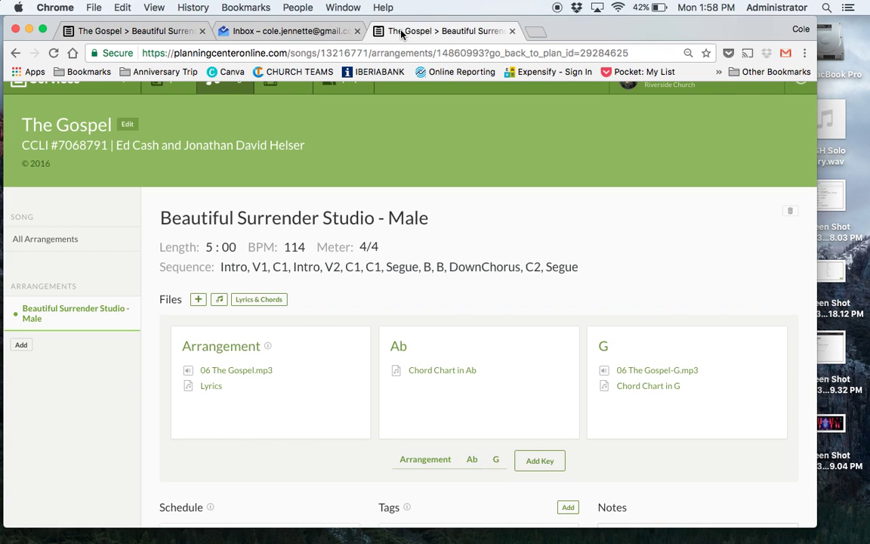
left_click(151, 32)
left_click(517, 236)
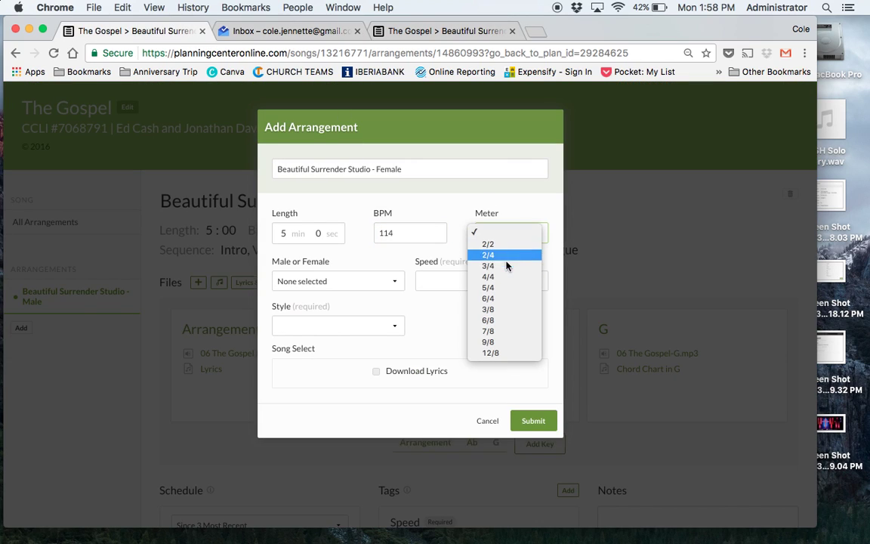
left_click(489, 276)
- Tag the new arrangement as female, Slow and Studio, and submit it without downloading lyrics
left_click(355, 282)
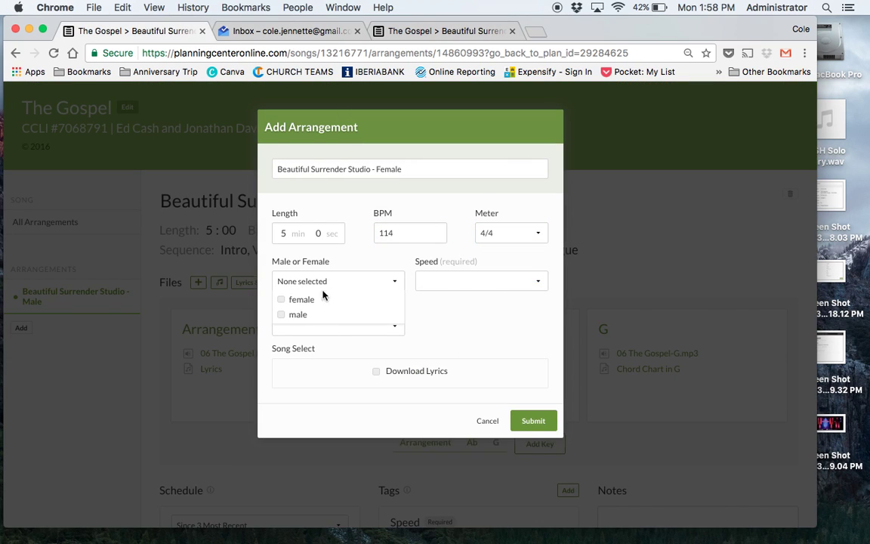
left_click(282, 301)
left_click(412, 303)
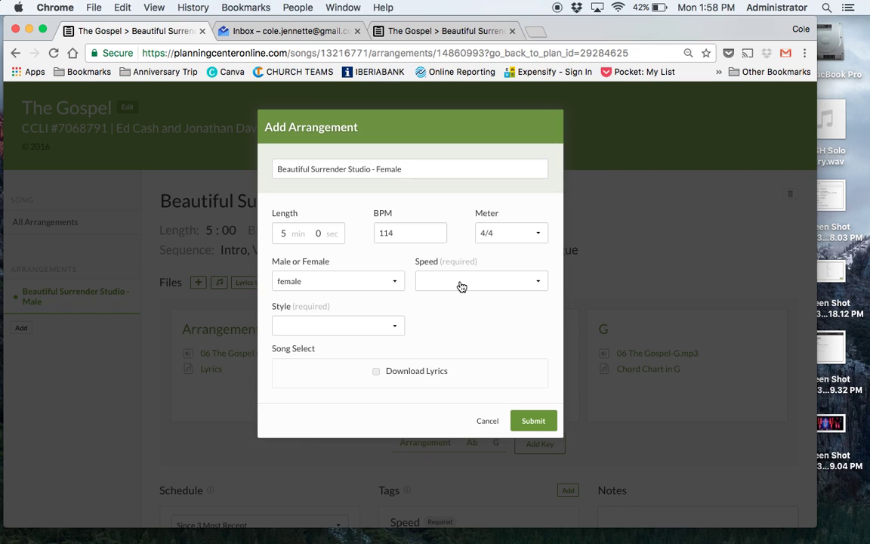
left_click(428, 279)
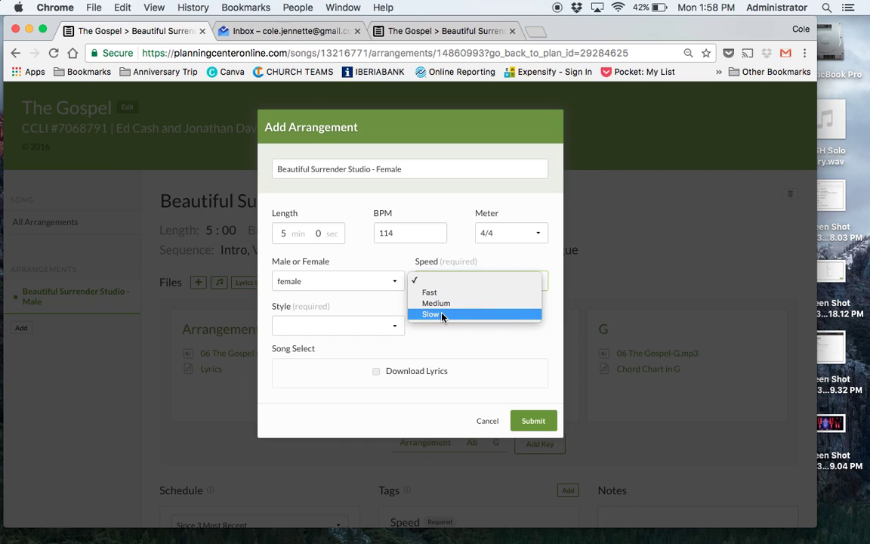
left_click(442, 315)
left_click(338, 326)
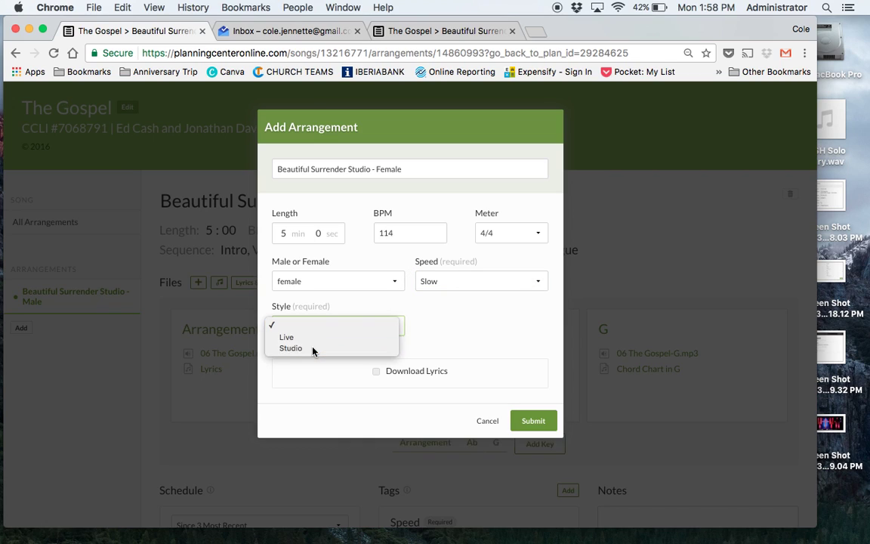
left_click(312, 349)
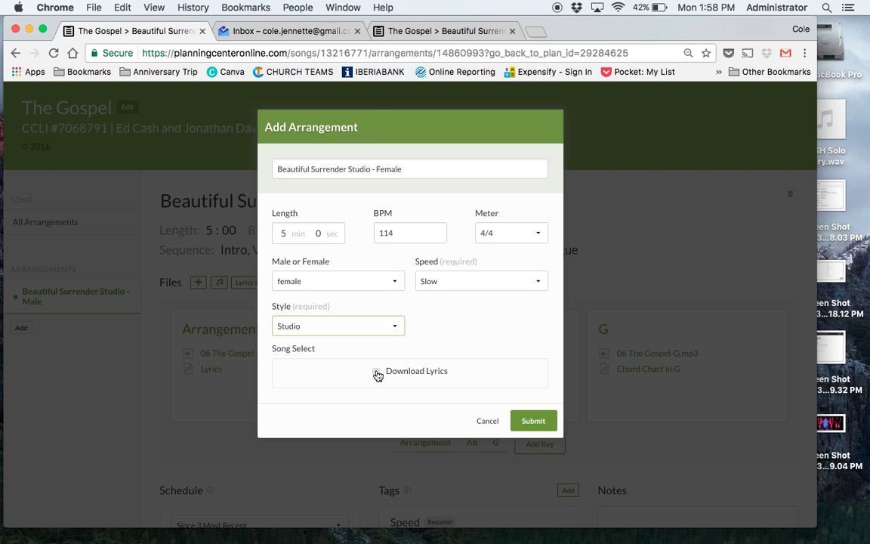
left_click(533, 422)
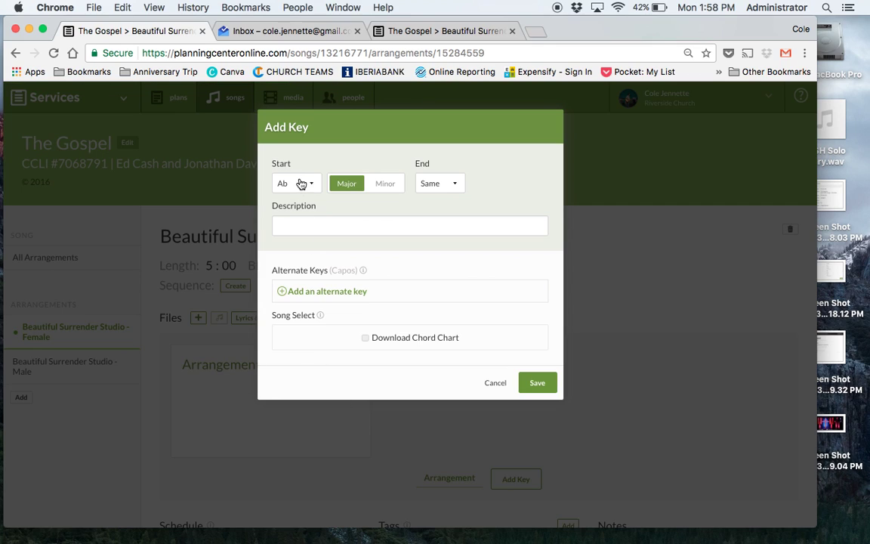
- Add the key of C major to the Female arrangement, with the same ending key, and save it
left_click(302, 184)
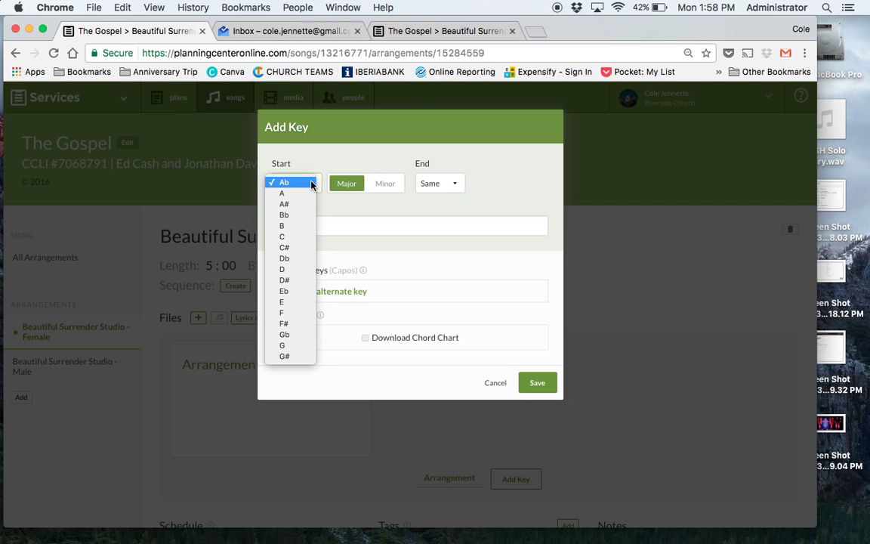
left_click(292, 239)
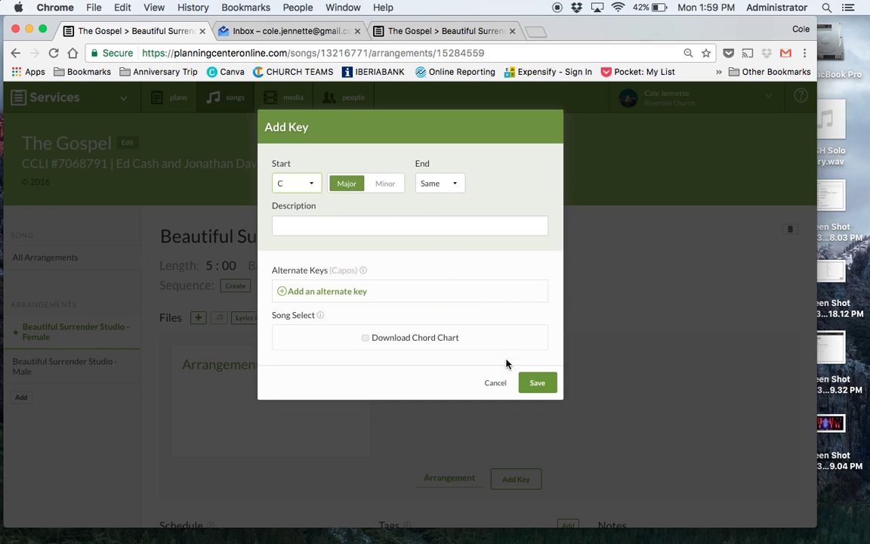
left_click(536, 383)
scroll(378, 322, "down", 2)
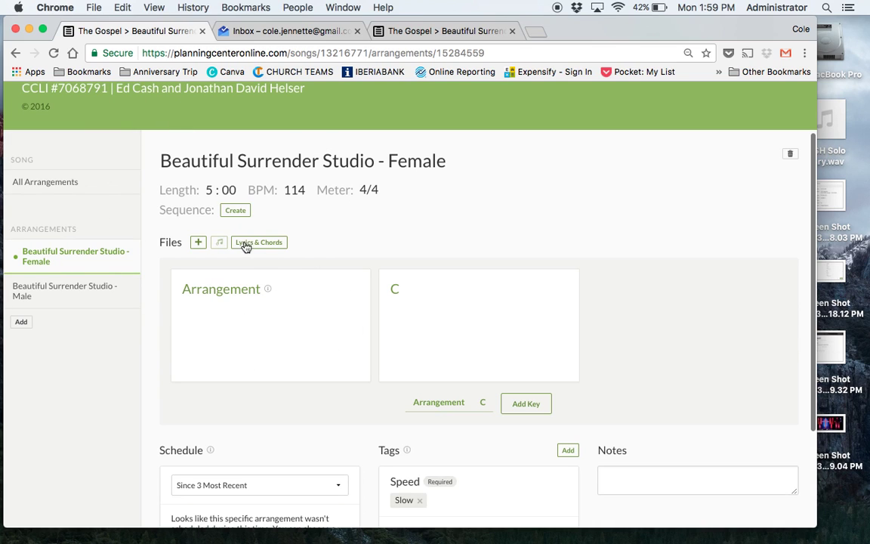
left_click(61, 296)
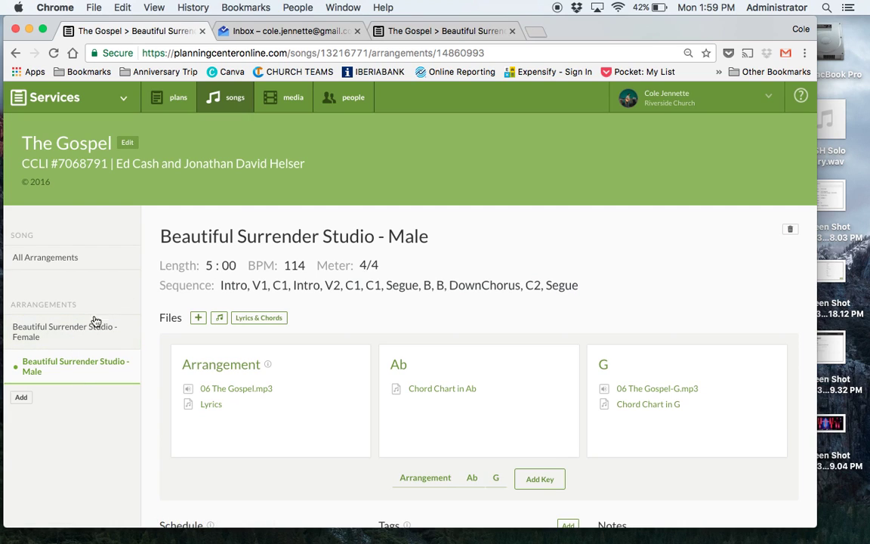
left_click(417, 33)
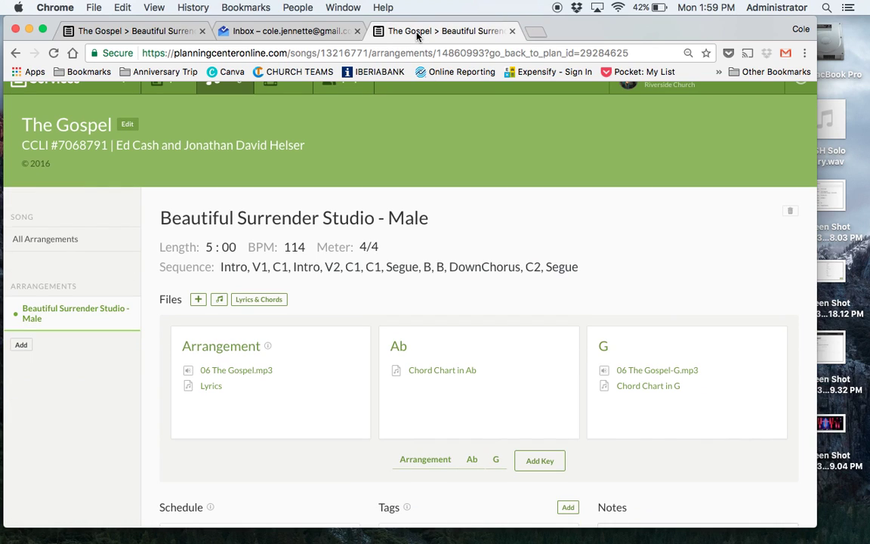
left_click(160, 32)
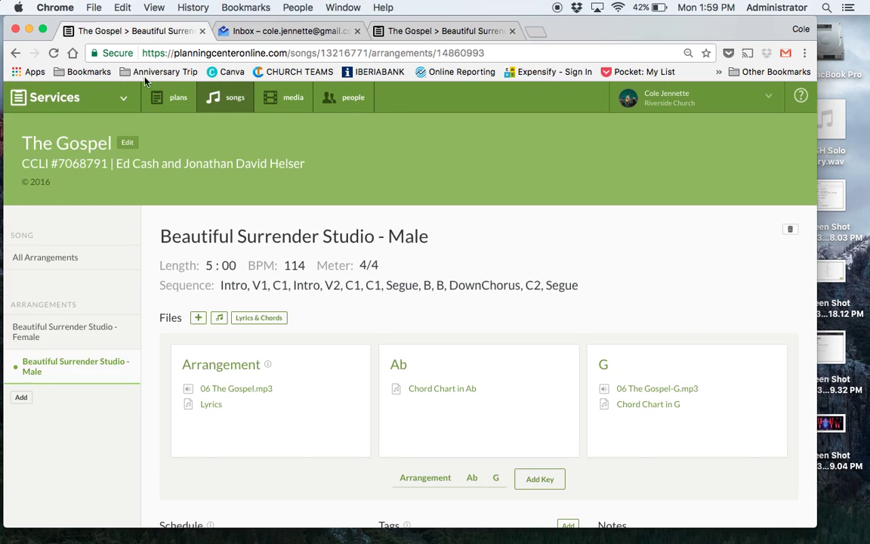
left_click(49, 337)
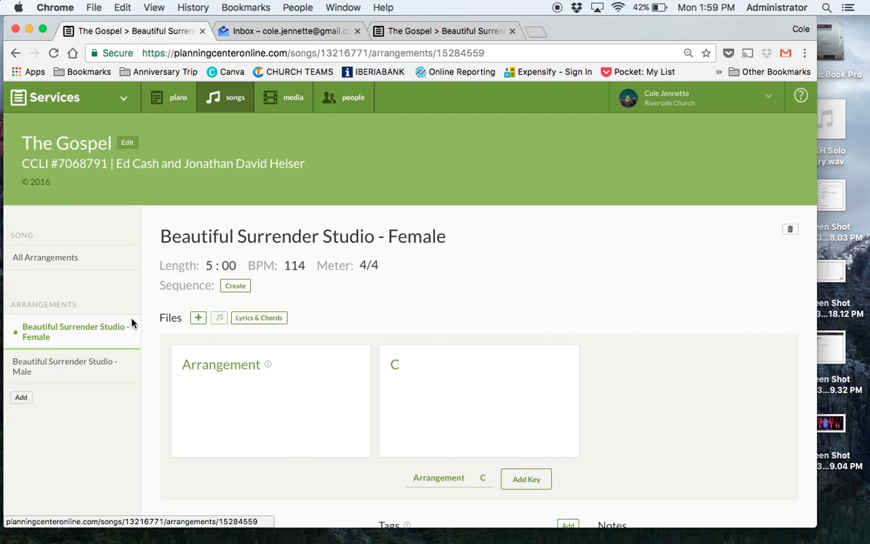
- Start a sequence for the Female arrangement with Intro, Verse and Chorus, following the order of the Male arrangement's sequence
left_click(234, 287)
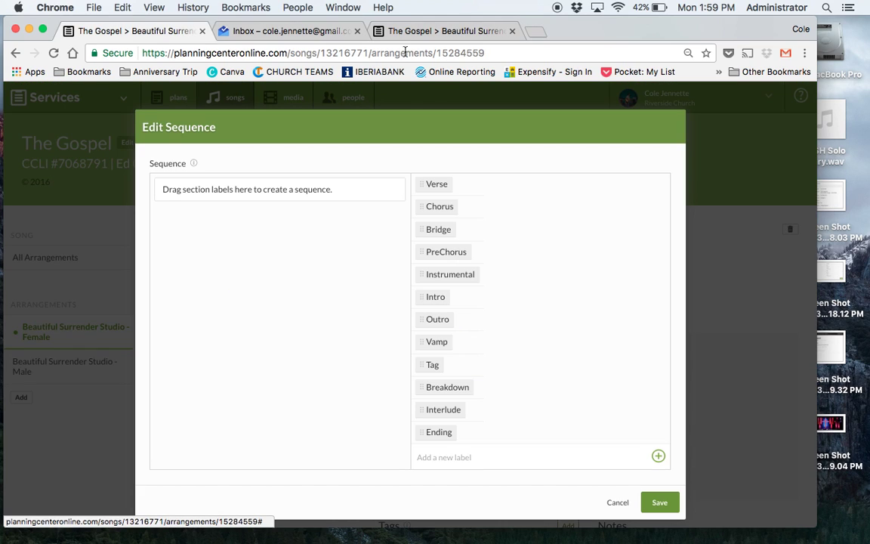
left_click(431, 34)
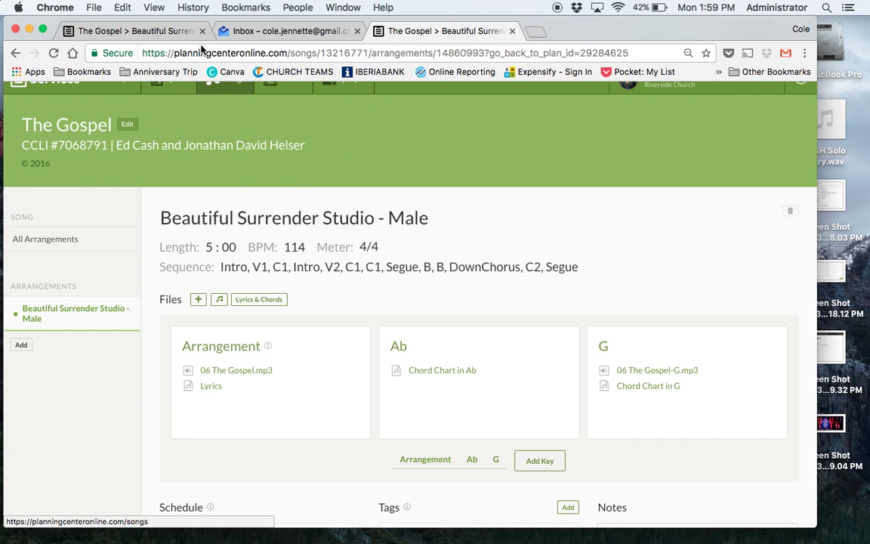
left_click(172, 32)
left_click(435, 297)
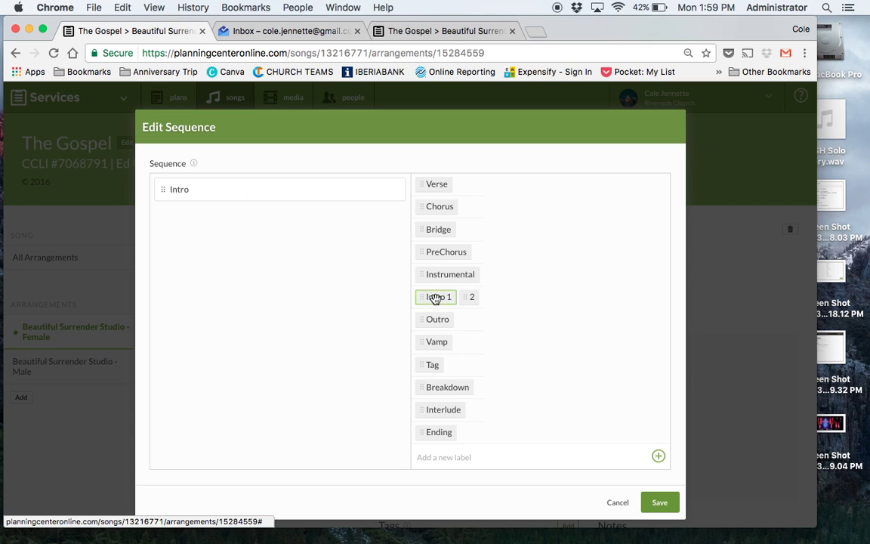
left_click(437, 187)
left_click(436, 205)
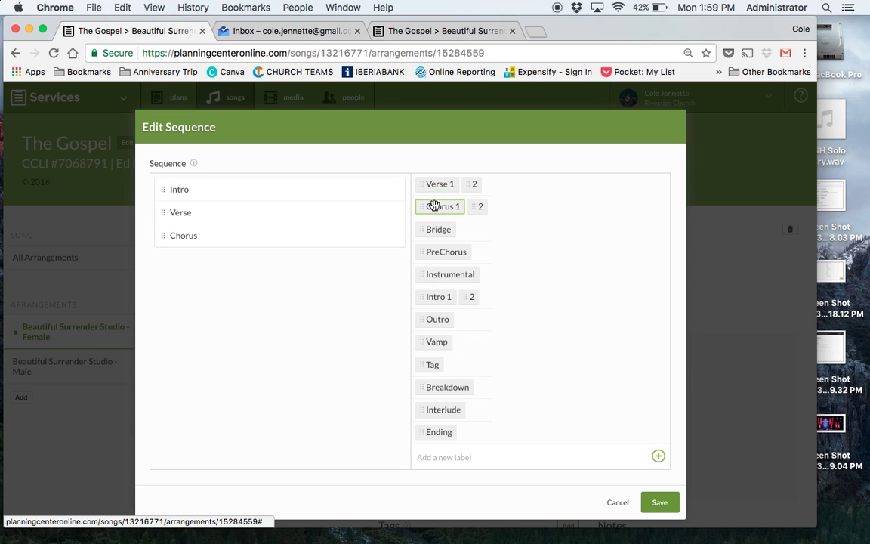
- Check the Male arrangement's sequence and append Intro, Verse 2 and two more Chorus 1 sections to the Female sequence
left_click(404, 31)
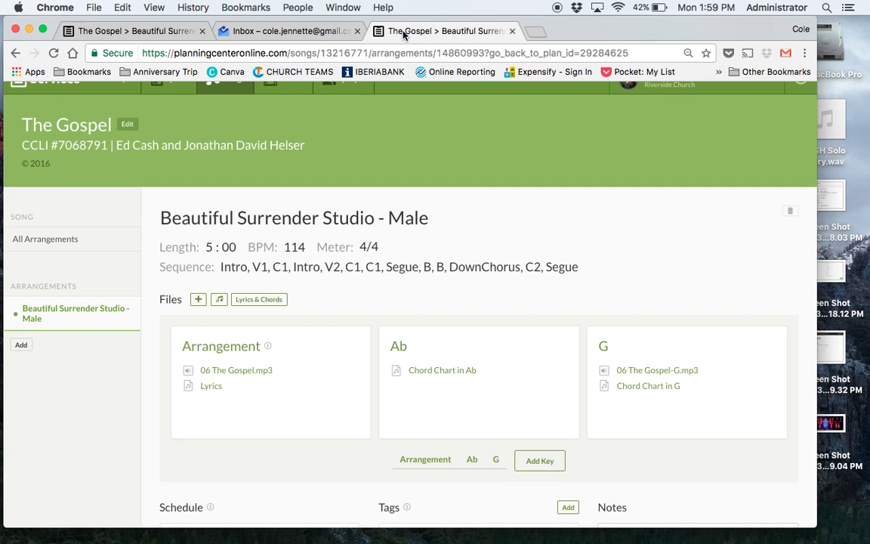
left_click(122, 31)
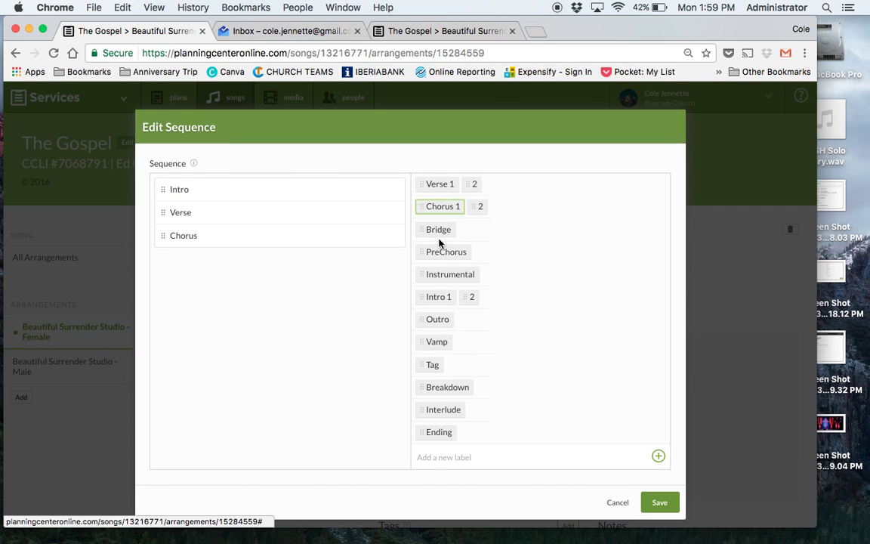
left_click(439, 298)
left_click(468, 184)
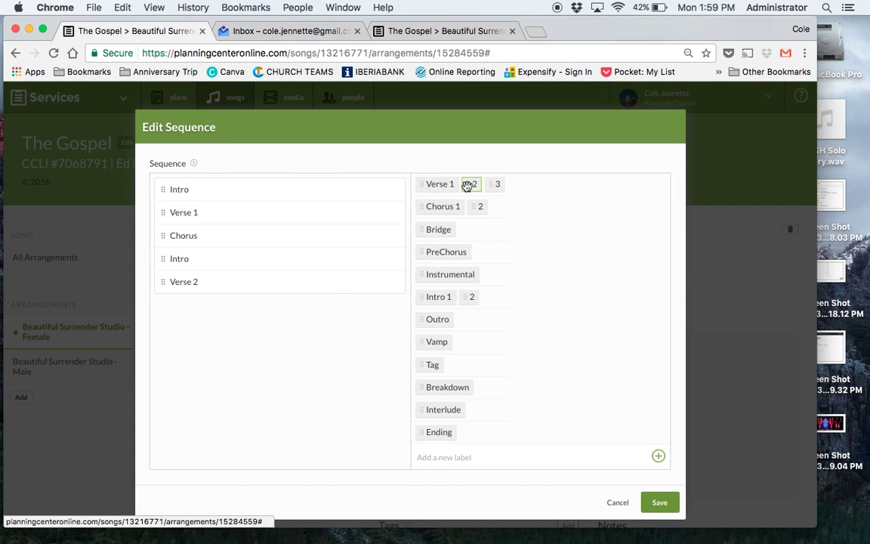
left_click(393, 31)
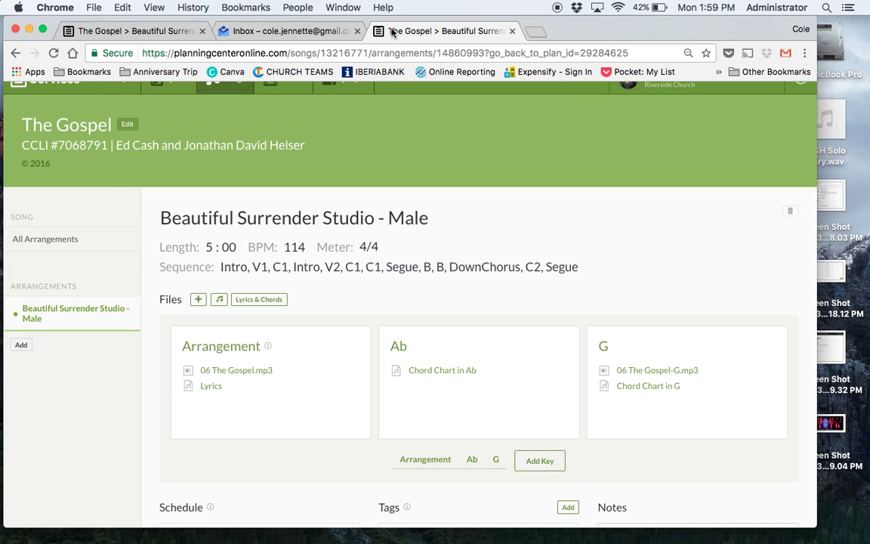
left_click(123, 31)
left_click(451, 205)
left_click(450, 205)
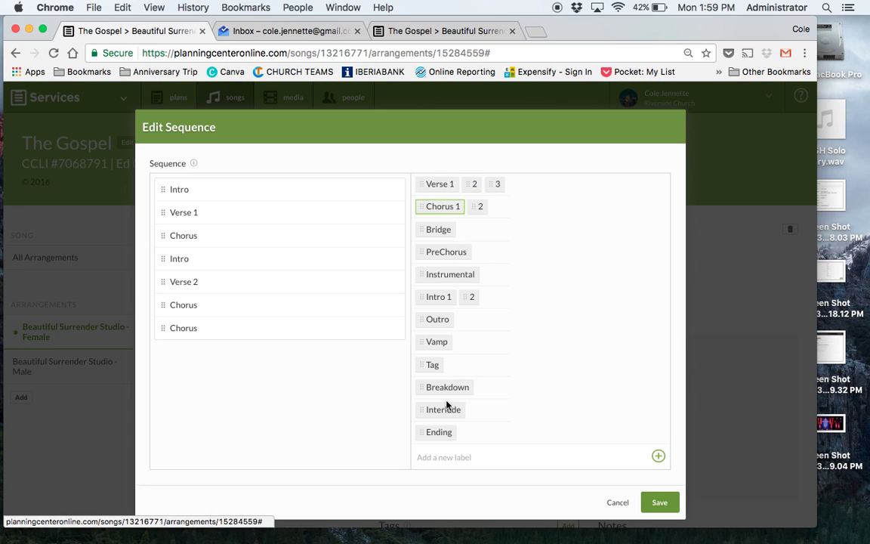
- Create a new section label named Segue and append it to the sequence
left_click(444, 462)
type("S")
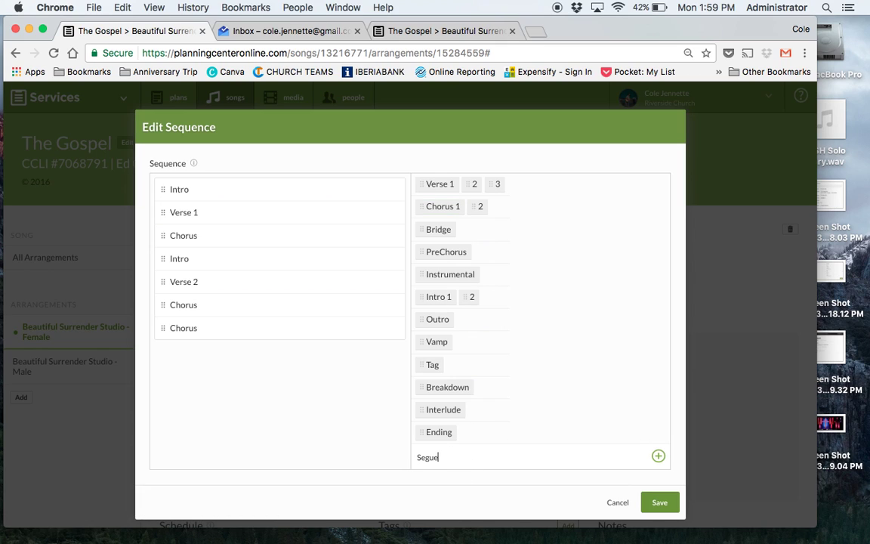
type("egue")
key("Return")
left_click(441, 456)
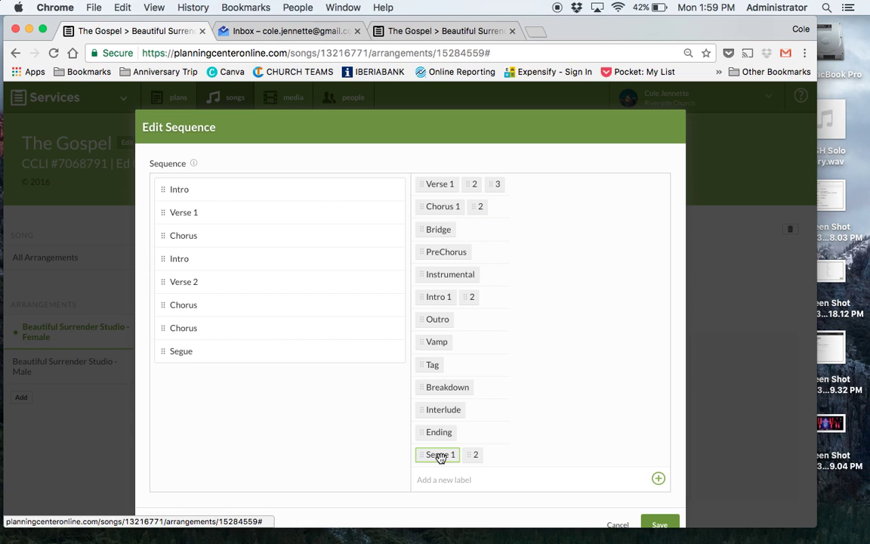
- Check the Male arrangement's sequence again and append Bridge twice to the Female sequence
left_click(411, 31)
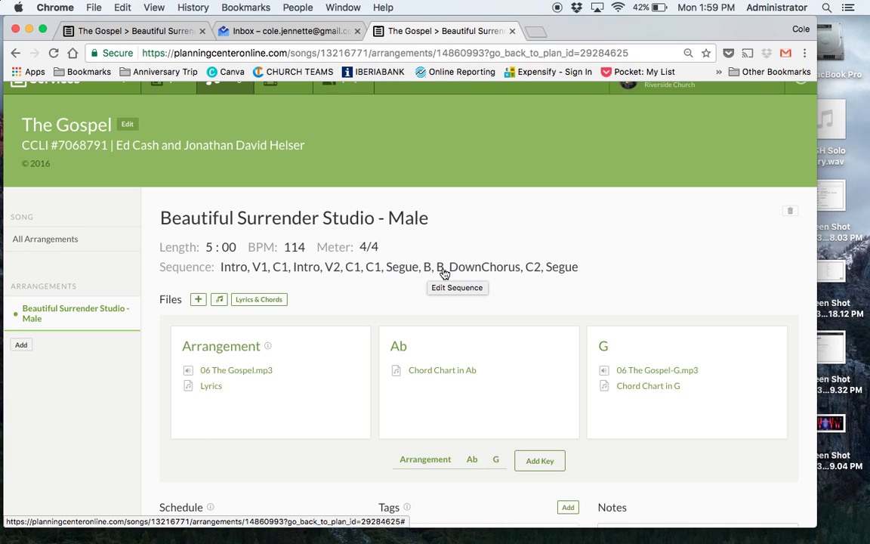
left_click(141, 34)
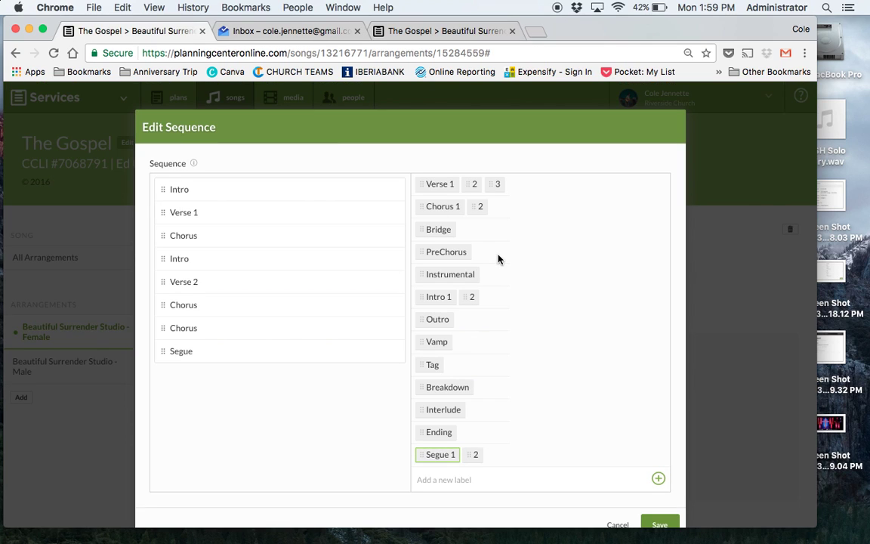
left_click(428, 229)
left_click(427, 229)
- Create a new section label named DownChorus and append it to the sequence
left_click(451, 481)
type("Dow")
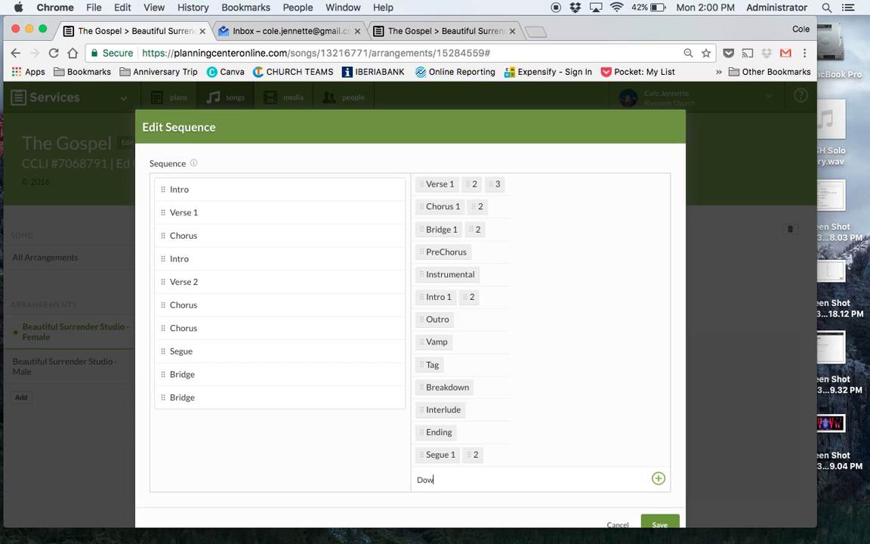
type("nChorus")
key("Return")
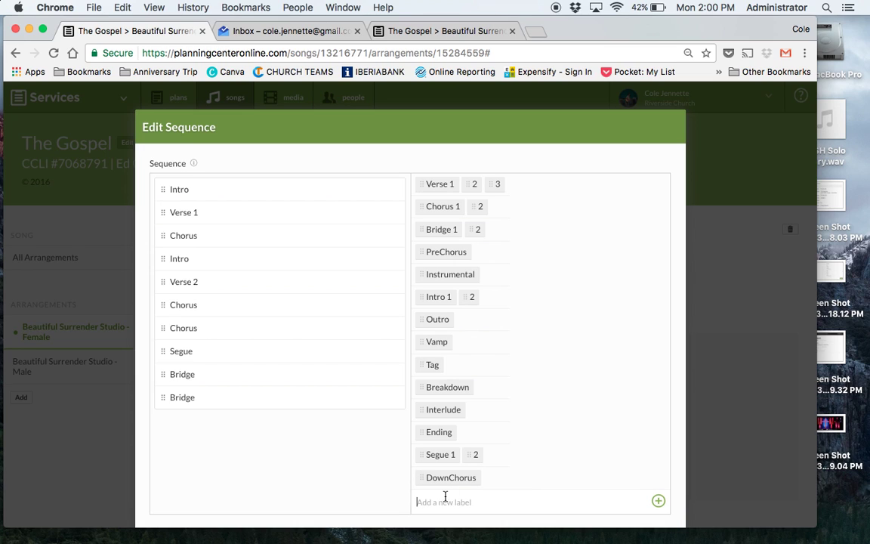
left_click(439, 478)
- Finish the sequence with Chorus 2 and Segue as in the Male arrangement, and save it
left_click(422, 33)
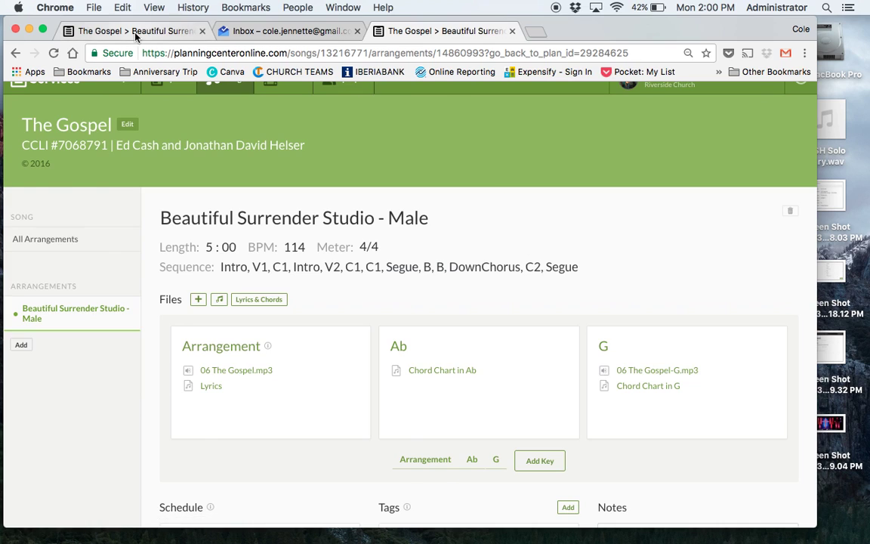
left_click(174, 31)
left_click(479, 206)
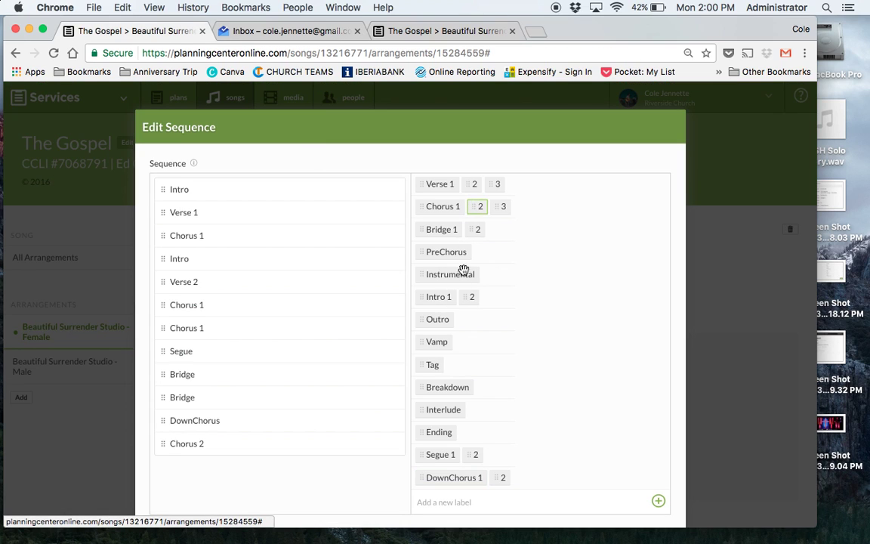
left_click(442, 453)
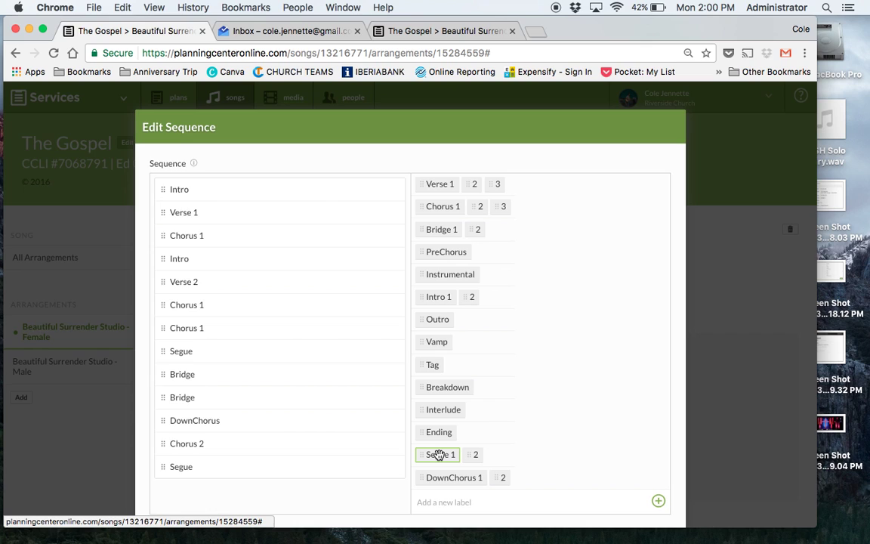
scroll(439, 498, "down", 2)
left_click(655, 482)
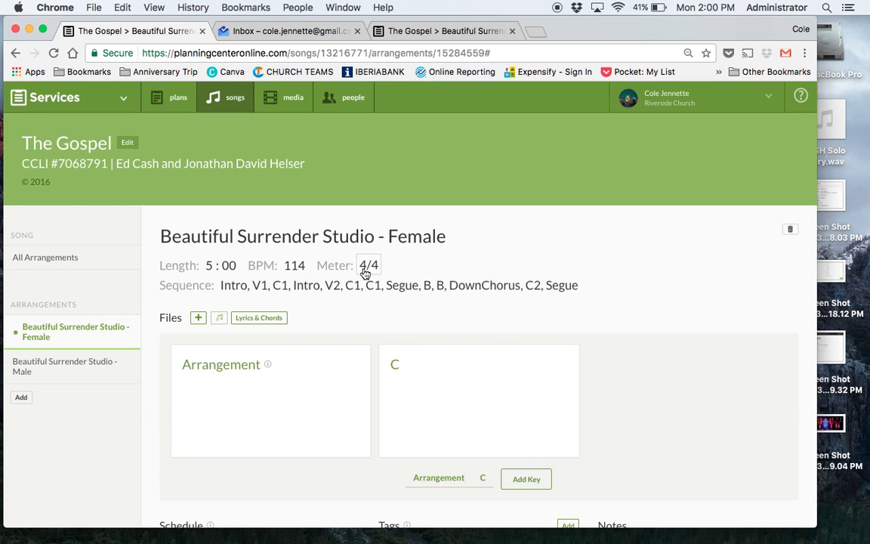
- Copy the full lyrics and chords text from the Male arrangement into the Female arrangement's empty Lyrics & Chords editor
left_click(250, 319)
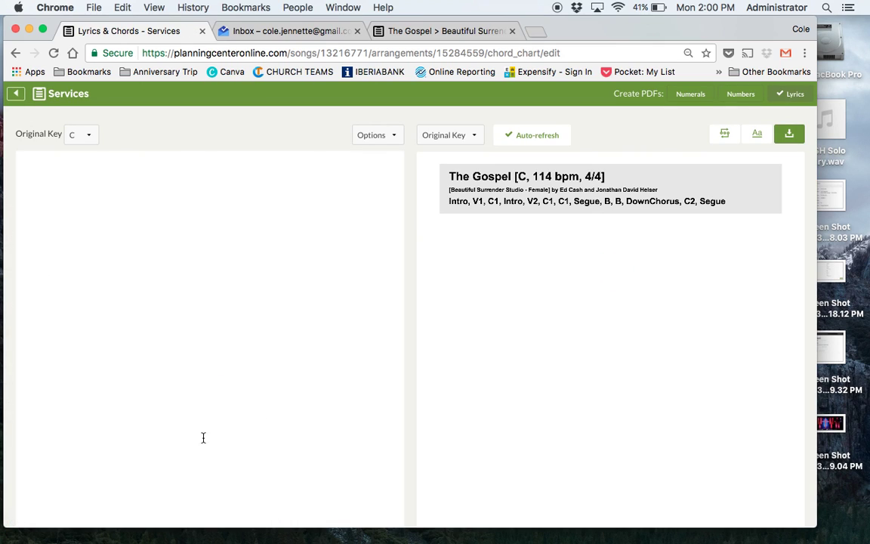
left_click(403, 31)
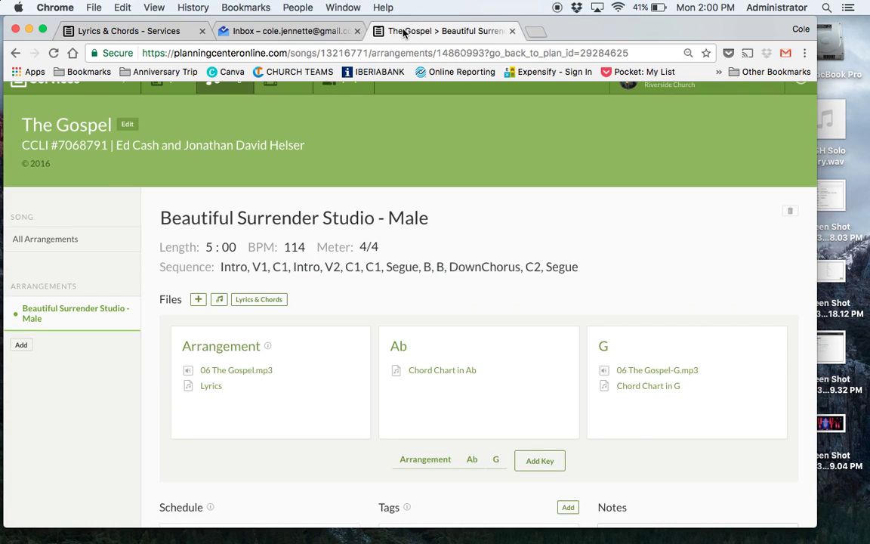
left_click(257, 300)
key("super+a")
key("super+c")
left_click(96, 30)
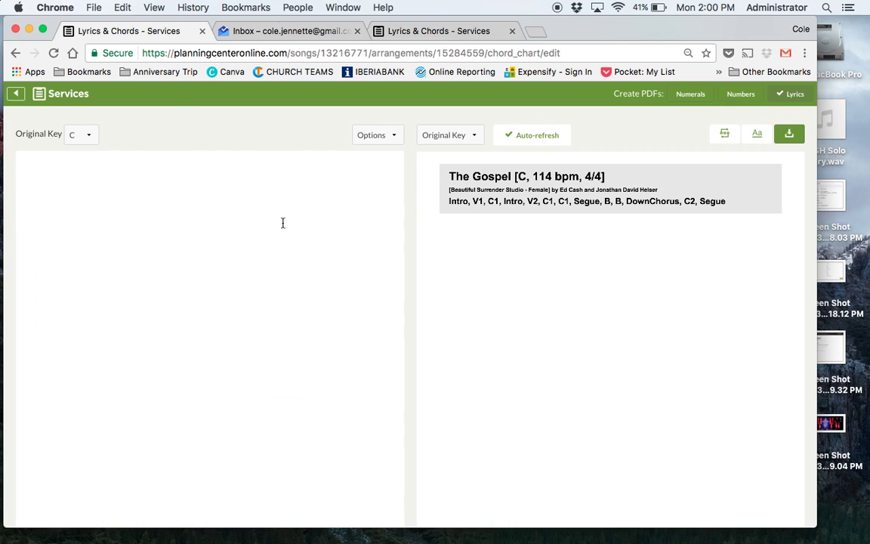
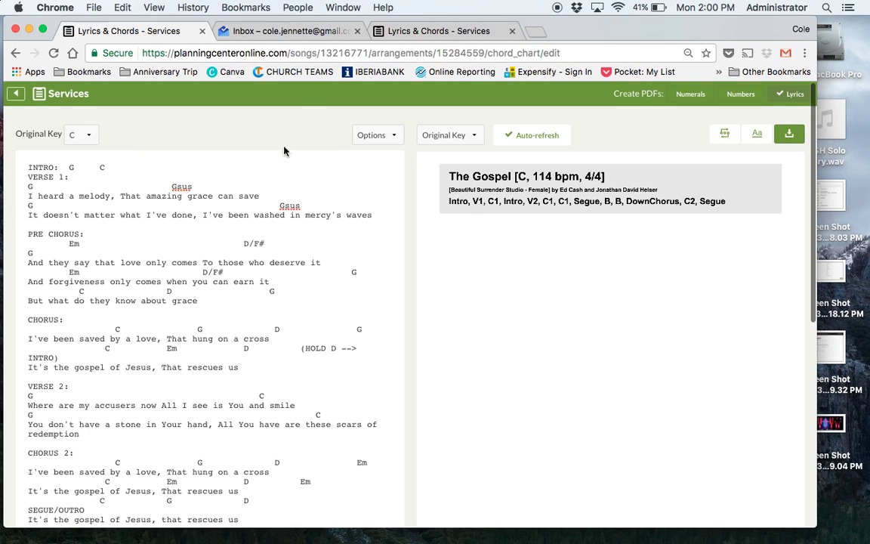
- Set the Female chord chart's original key to G to match the Male chart, review the chart, and return to the arrangement page
left_click(402, 31)
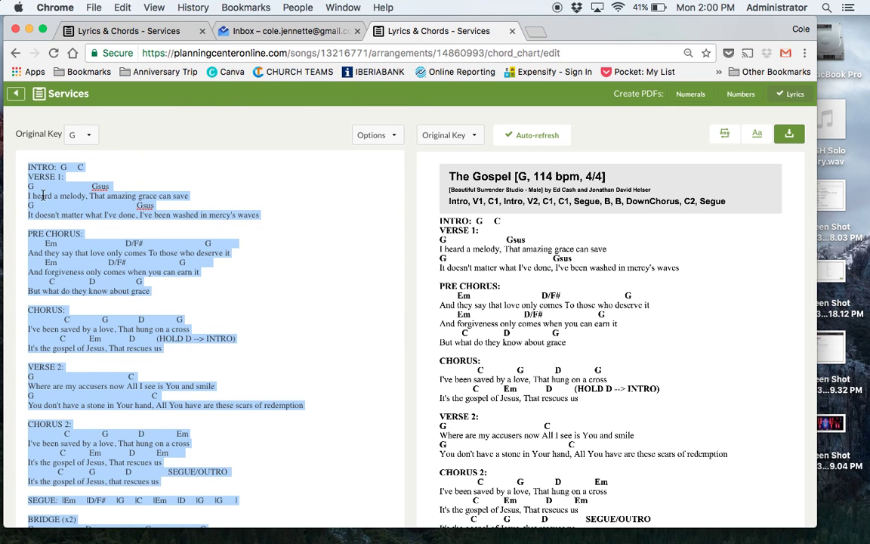
left_click(170, 29)
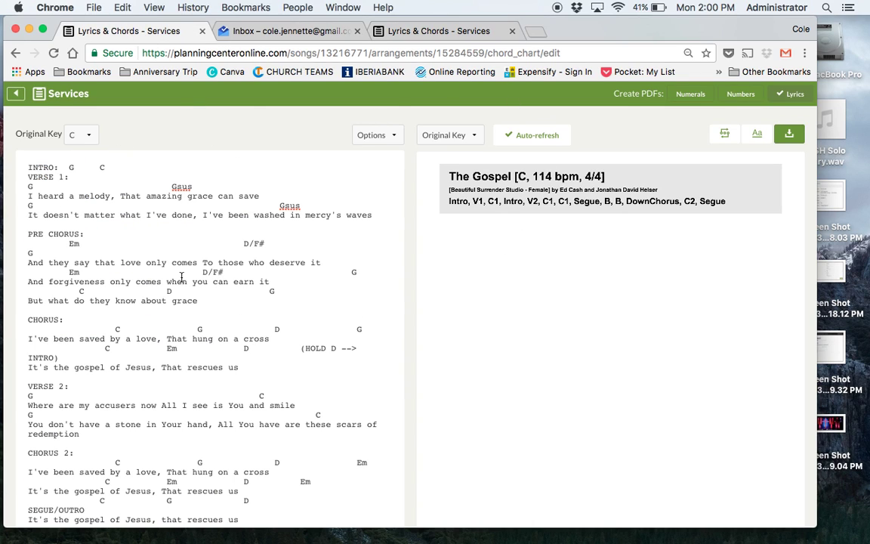
left_click(89, 138)
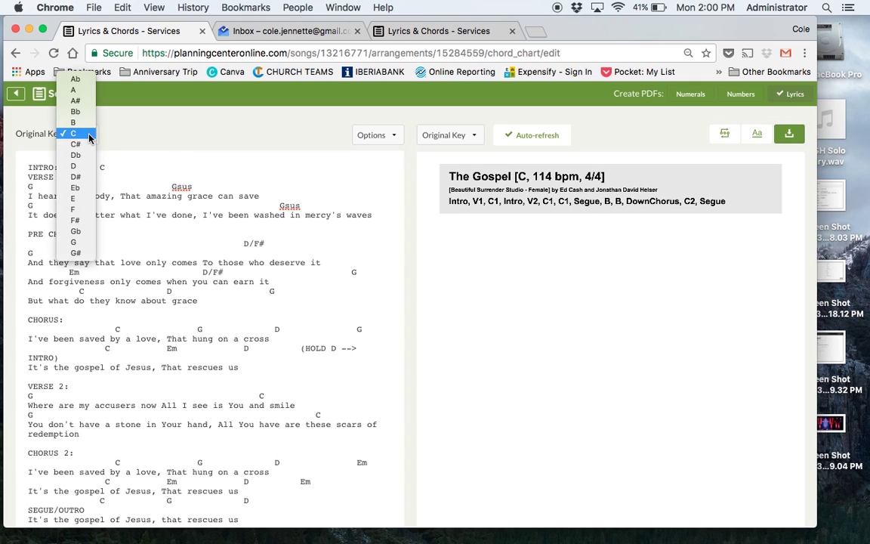
left_click(82, 243)
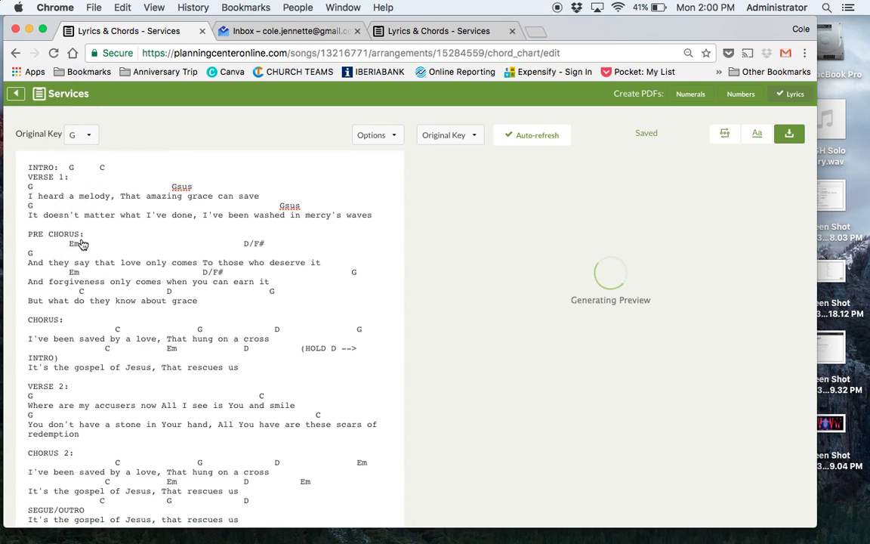
scroll(233, 345, "down", 3)
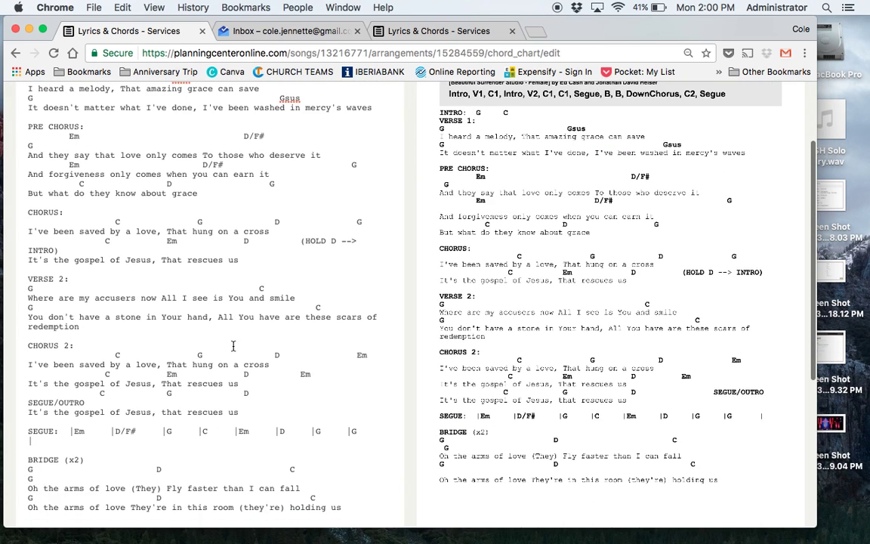
scroll(233, 345, "down", 3)
scroll(233, 345, "up", 10)
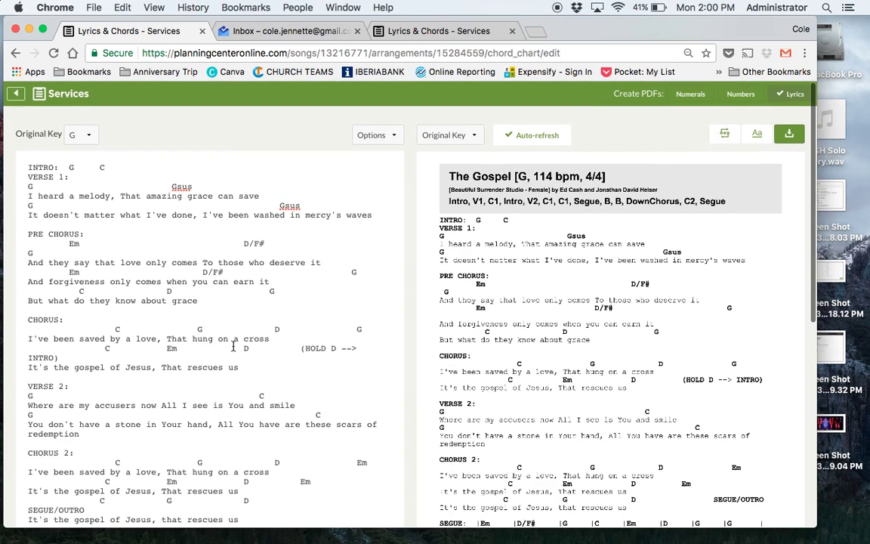
left_click(18, 96)
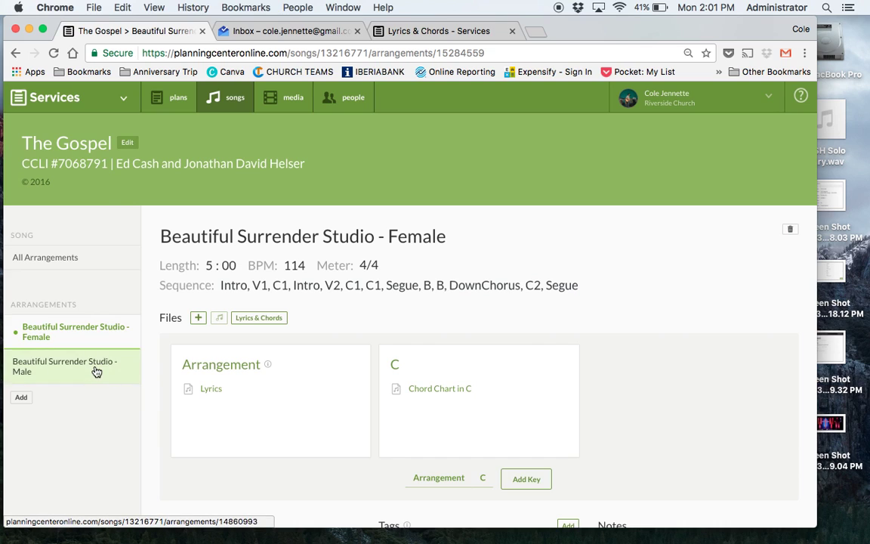
- Return to the Male arrangement's page in the other browser tab and download its 06 The Gospel.mp3 file
left_click(392, 31)
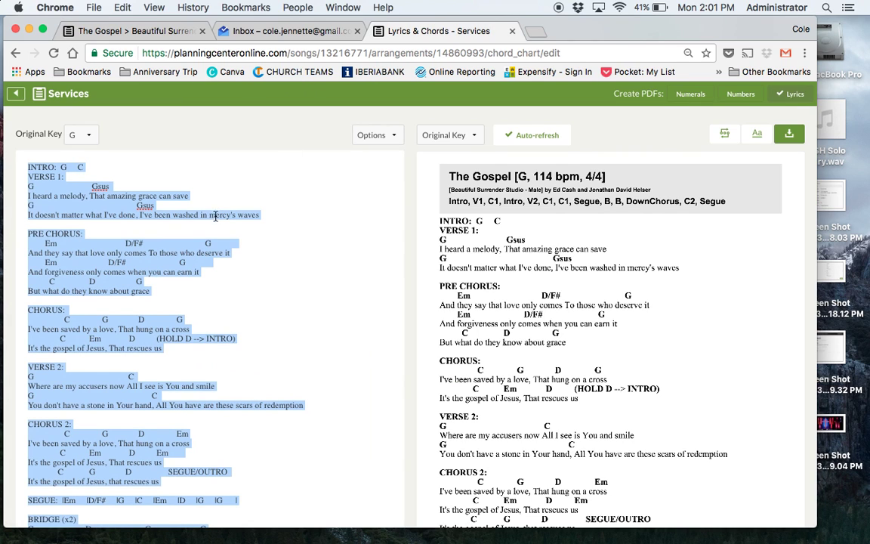
left_click(16, 92)
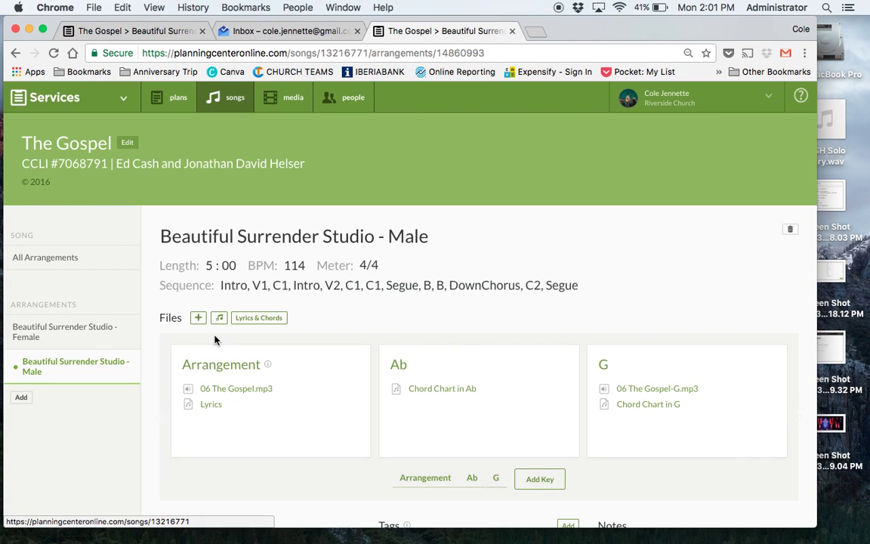
left_click(148, 389)
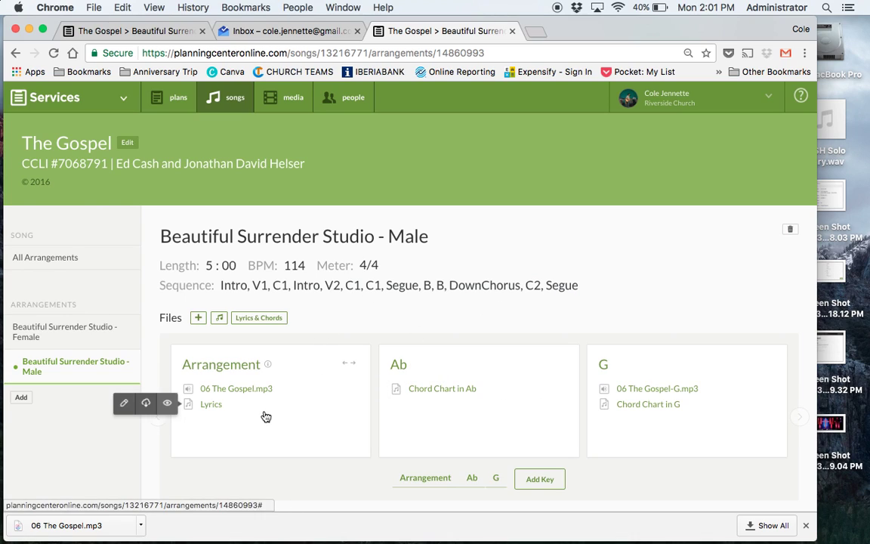
mouse_move(208, 394)
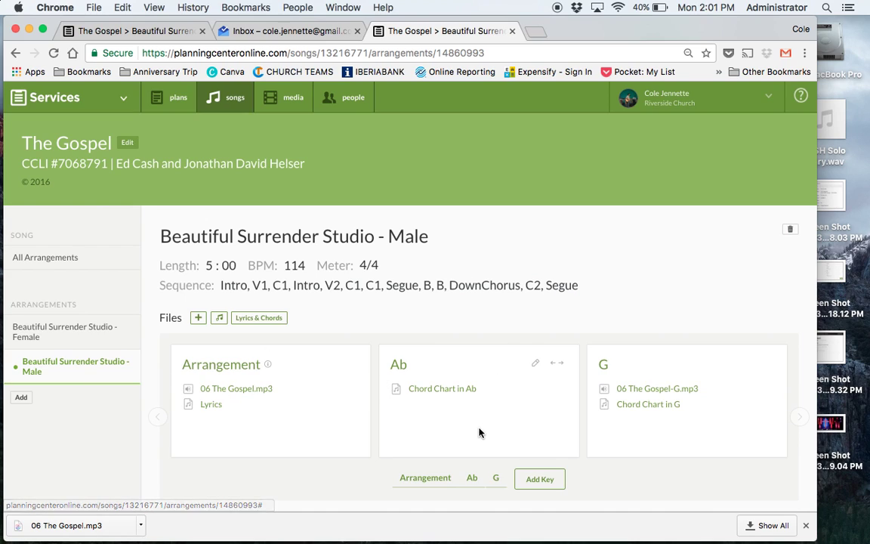
mouse_move(499, 401)
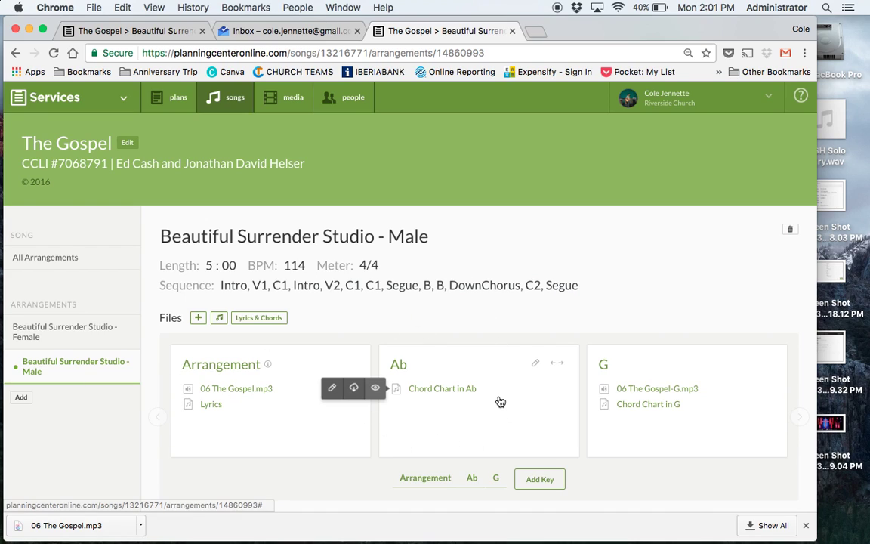
- Upload the downloaded 06 The Gospel.mp3 from the Downloads folder to the Beautiful Surrender Studio - Female arrangement's files
mouse_move(655, 393)
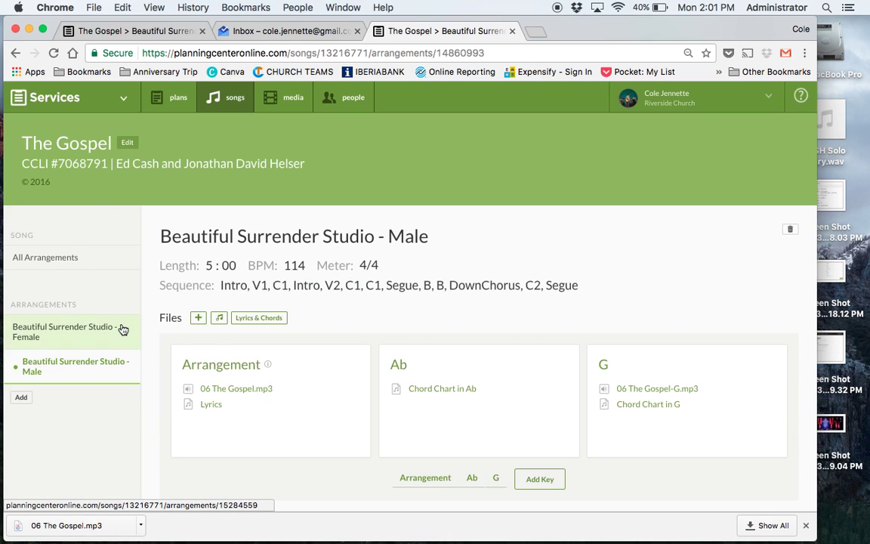
left_click(139, 525)
left_click(175, 506)
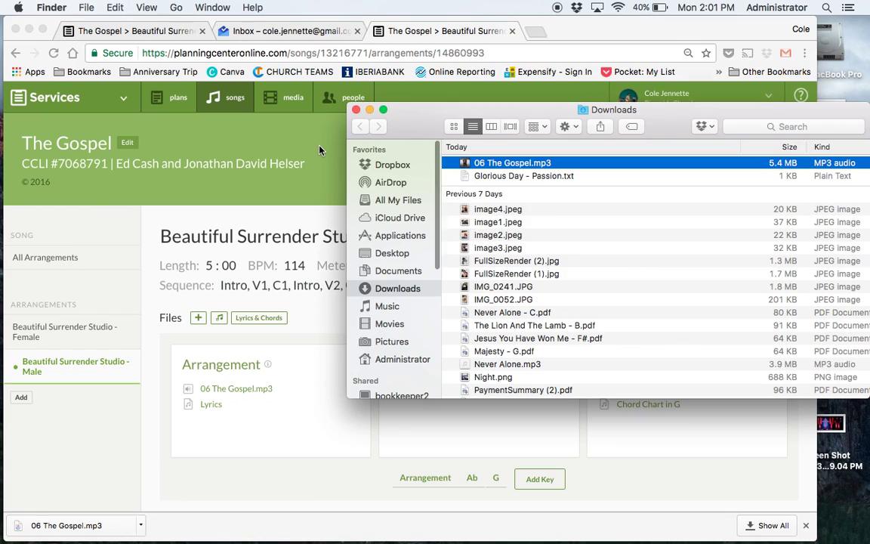
left_click(277, 199)
left_click(39, 334)
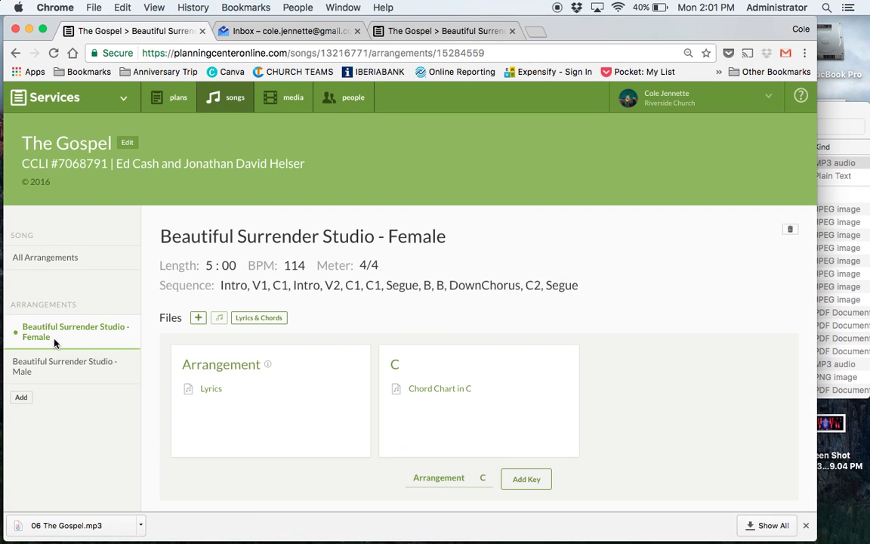
left_click(140, 520)
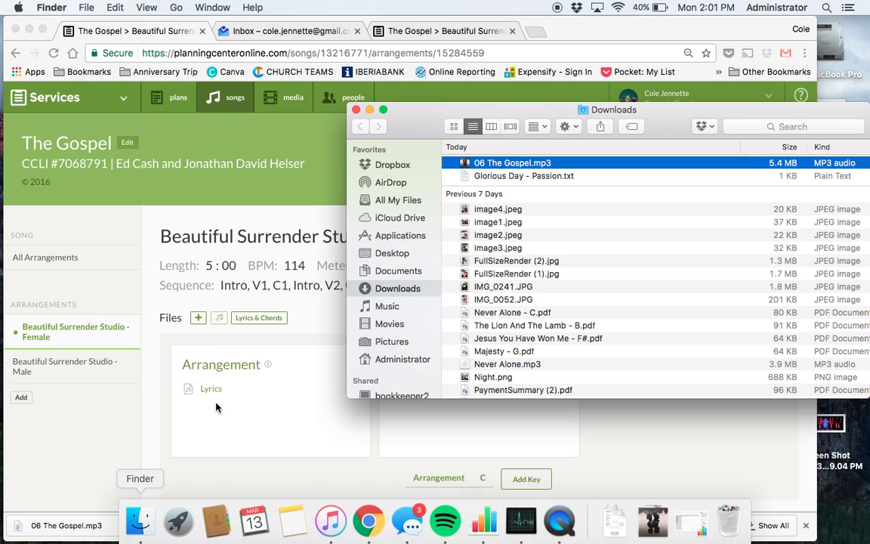
left_click_drag(525, 164, 218, 377)
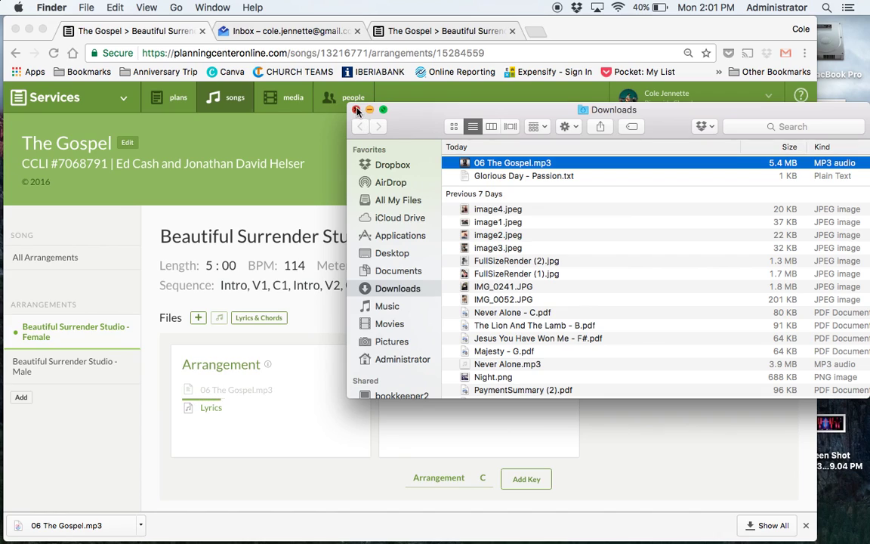
left_click(356, 110)
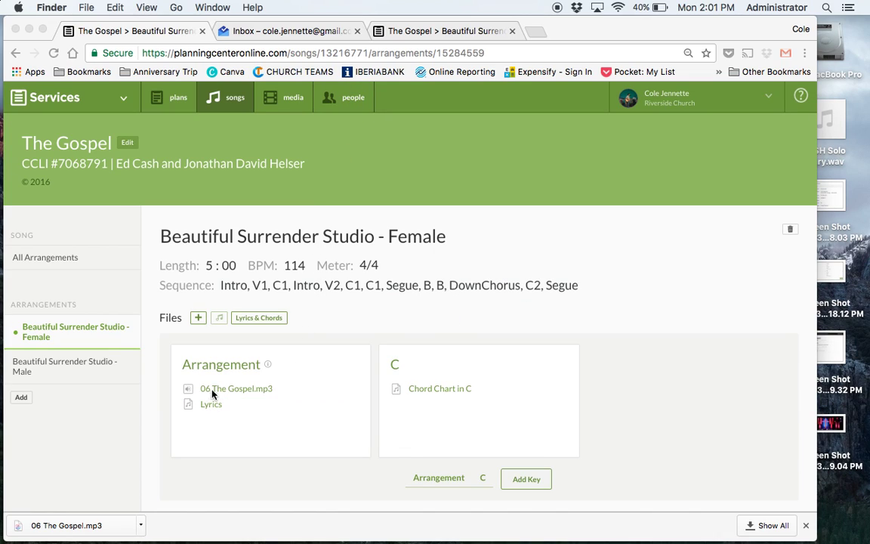
left_click(193, 422)
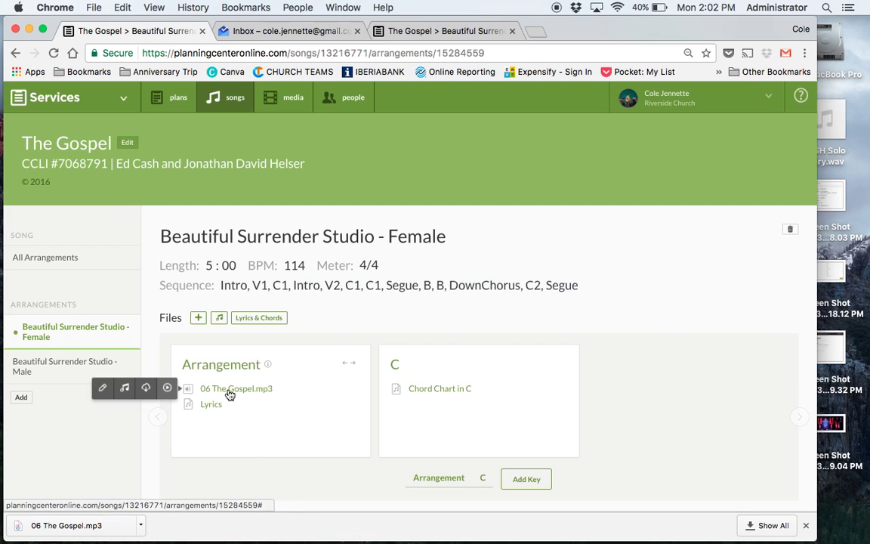
- Set up an audio transposition of the Female arrangement's 06 The Gospel.mp3 from Ab to C
left_click(126, 391)
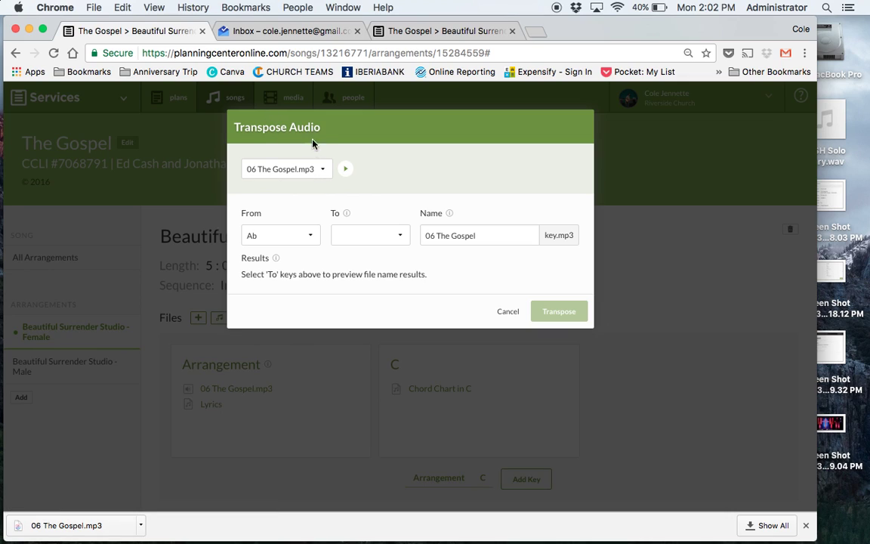
left_click(296, 237)
left_click(257, 236)
left_click(386, 235)
left_click(347, 331)
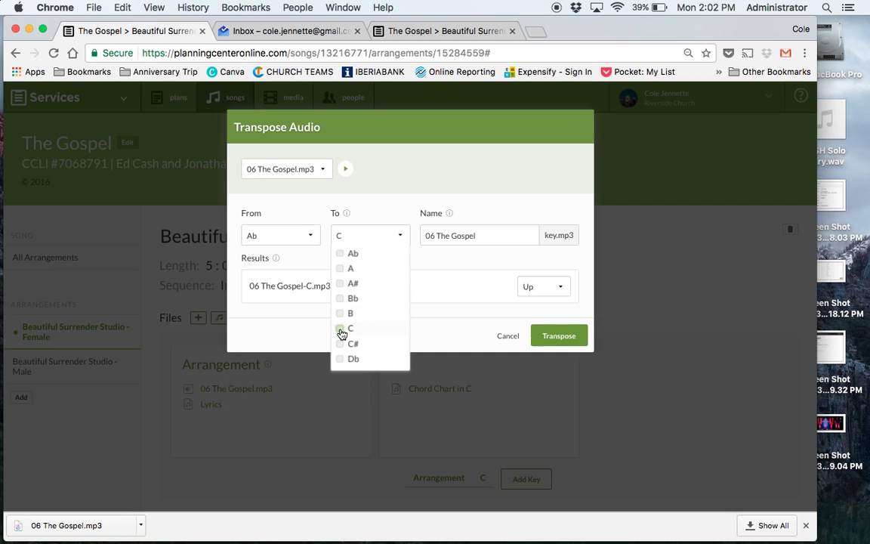
left_click(456, 194)
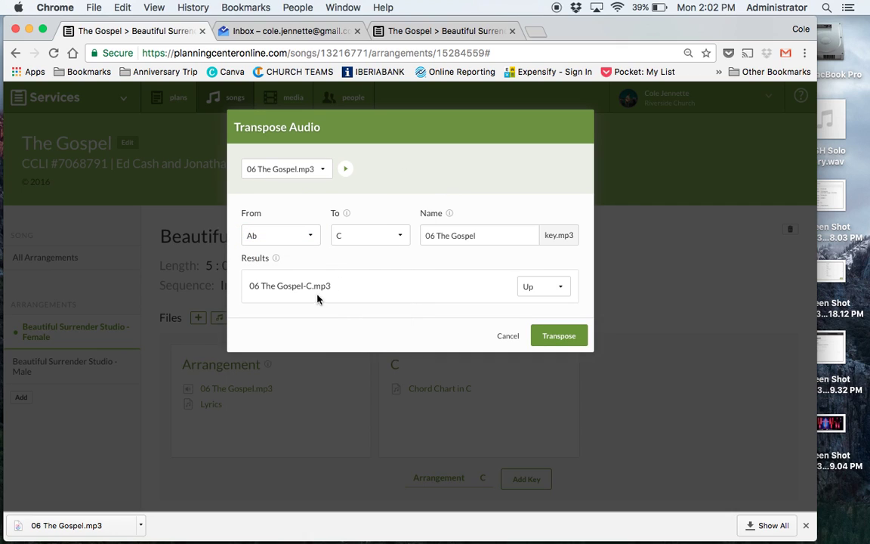
- Review the transposition direction for 06 The Gospel-C.mp3 and start transposing the audio
left_click(558, 291)
left_click(562, 285)
left_click(559, 286)
left_click(453, 297)
left_click(559, 336)
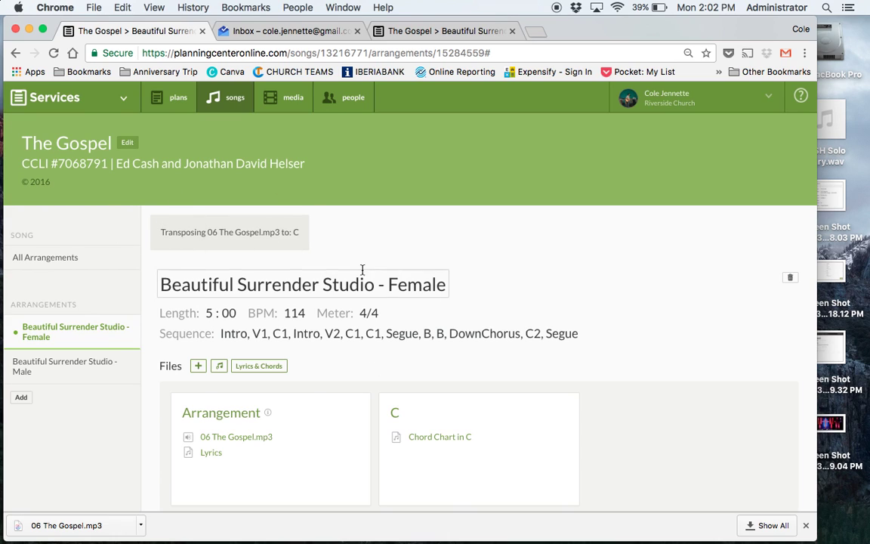
- Look over the Female arrangement's page and open the Riverside Worship plan for March 19, 2017
scroll(614, 452, "down", 3)
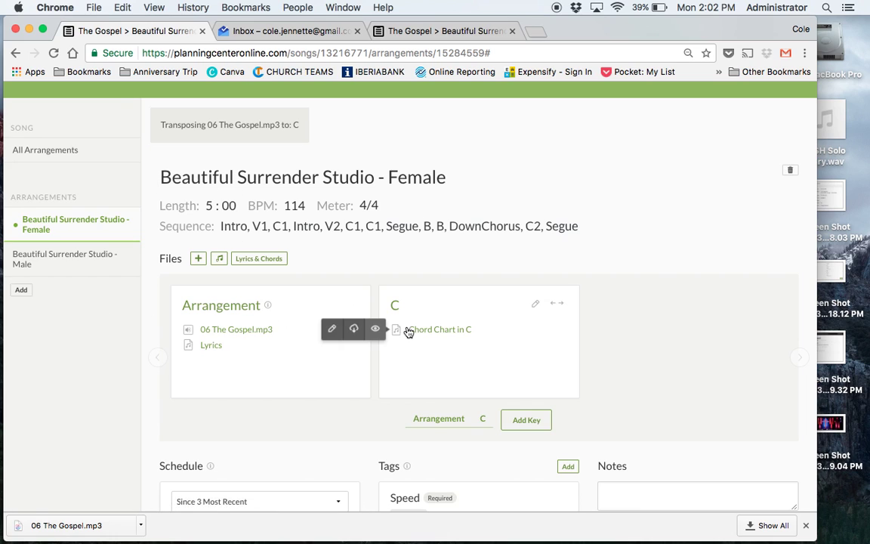
scroll(398, 345, "up", 3)
mouse_move(174, 98)
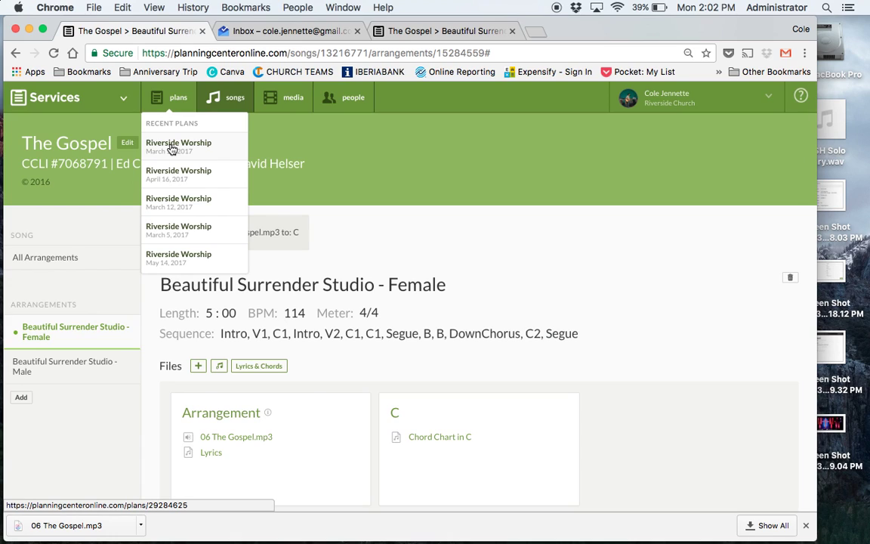
left_click(172, 146)
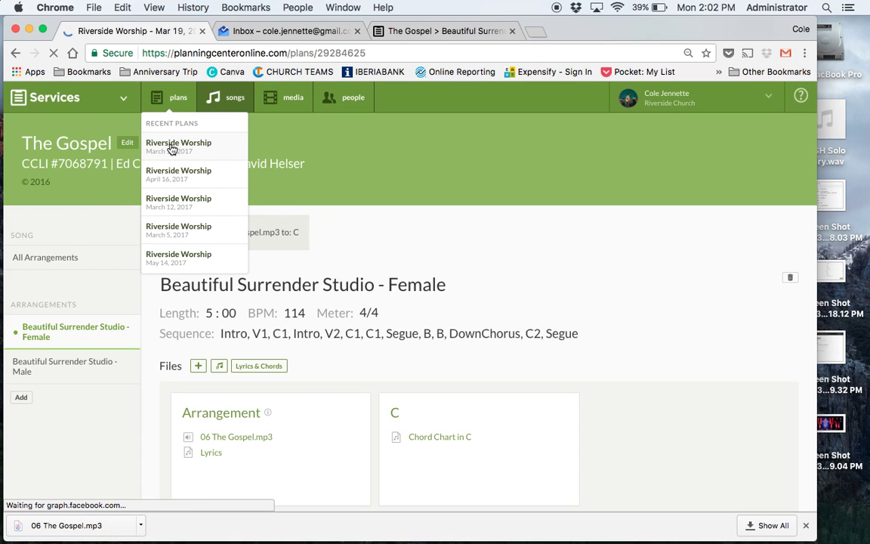
scroll(401, 329, "down", 2)
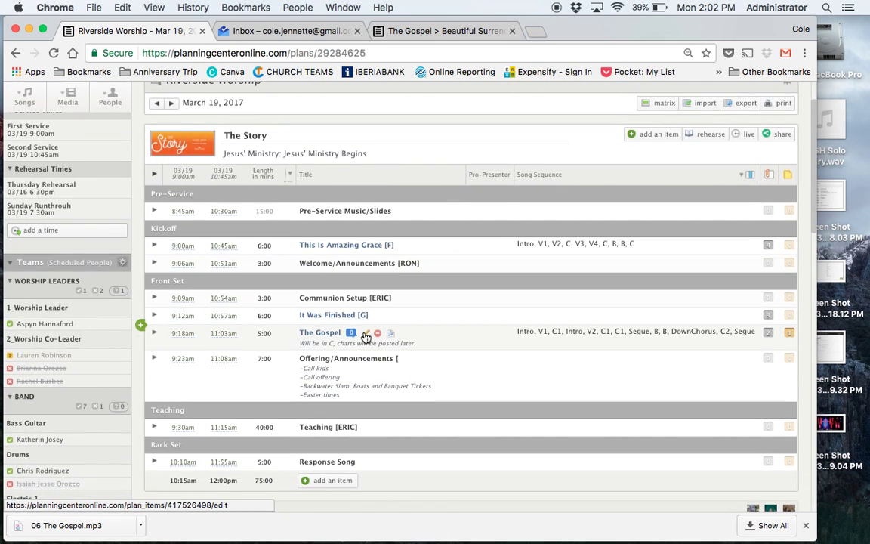
- Set The Gospel plan item to the Beautiful Surrender Studio - Female arrangement in key C, save it, and show its attachments
left_click(365, 333)
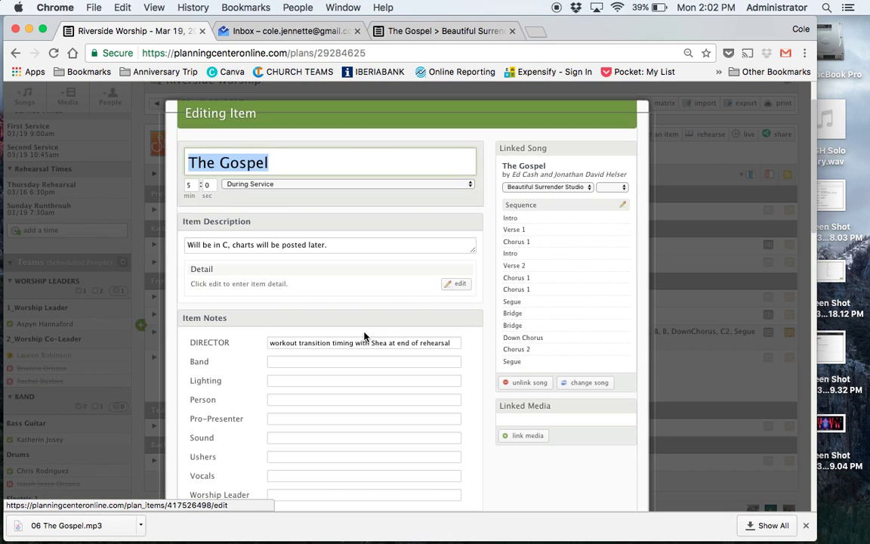
left_click(572, 188)
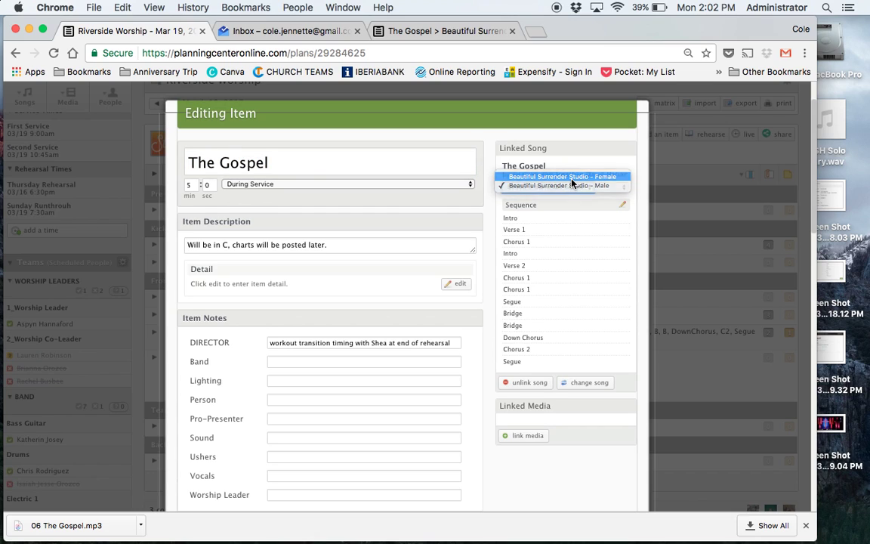
left_click(571, 178)
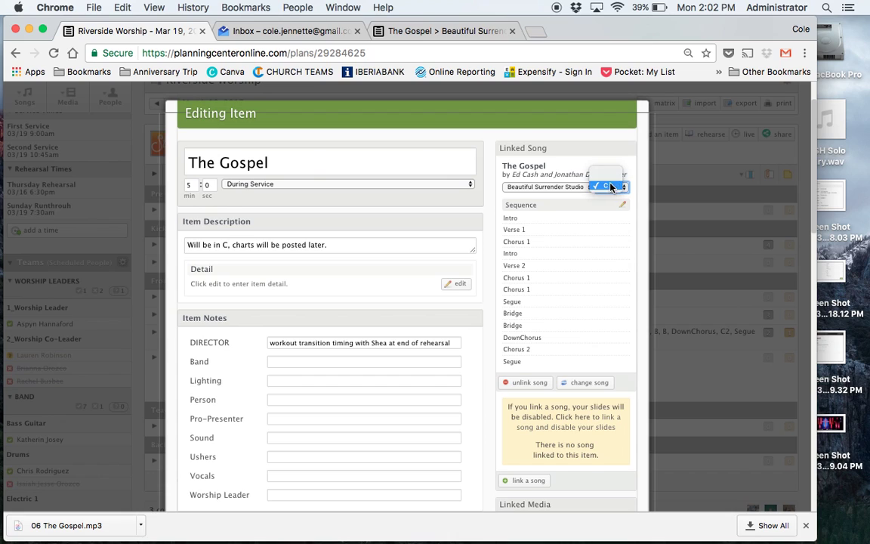
left_click(607, 187)
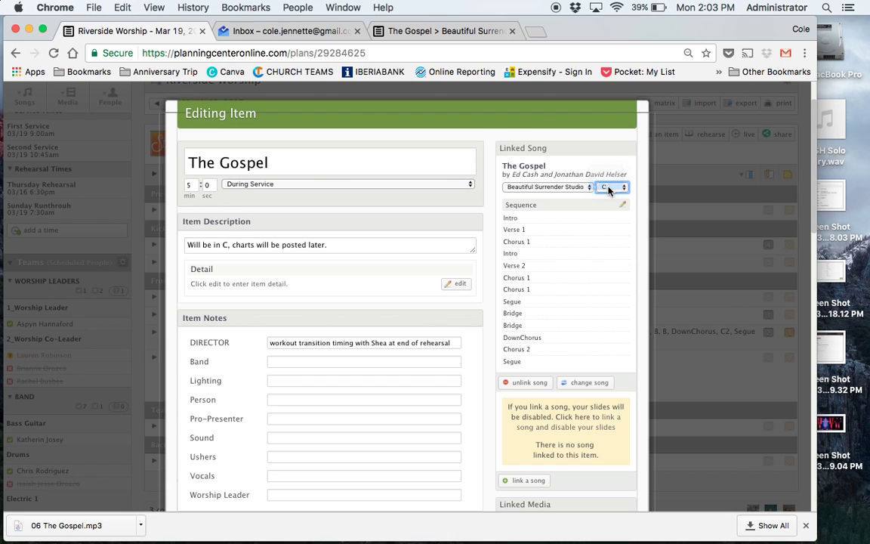
scroll(511, 361, "down", 5)
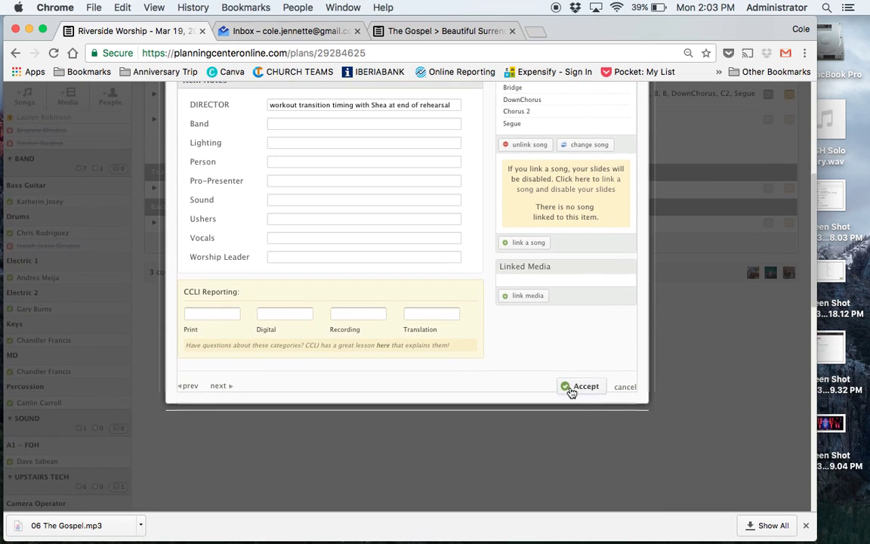
left_click(582, 385)
scroll(438, 291, "up", 4)
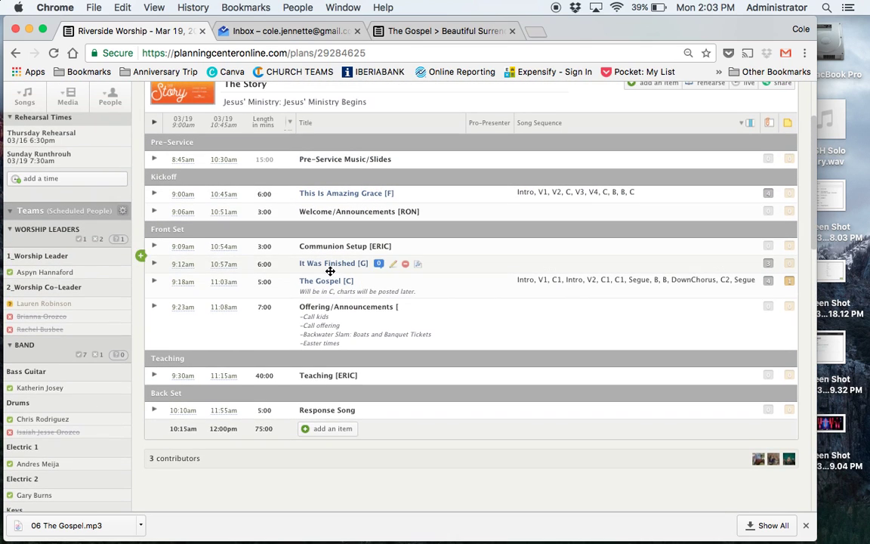
left_click(769, 280)
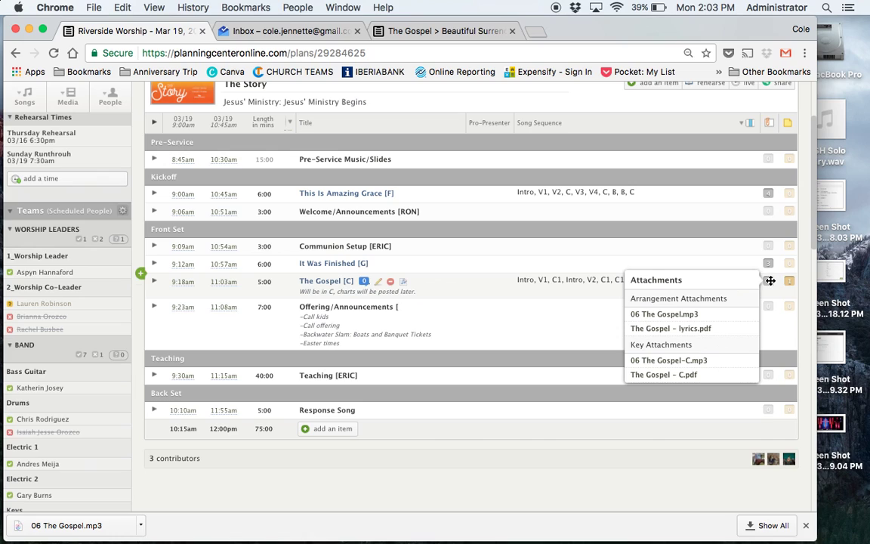